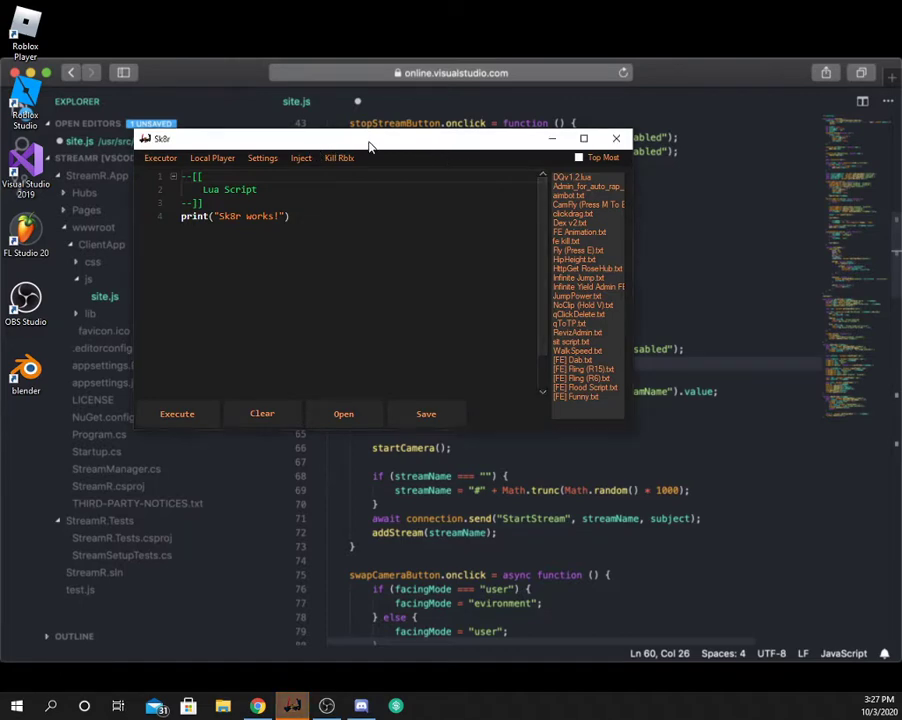
# Move the Sk8r executor window aside and minimize it, exposing the StreamR site.js code.
pyautogui.moveTo(378, 153); pyautogui.dragTo(336, 190)
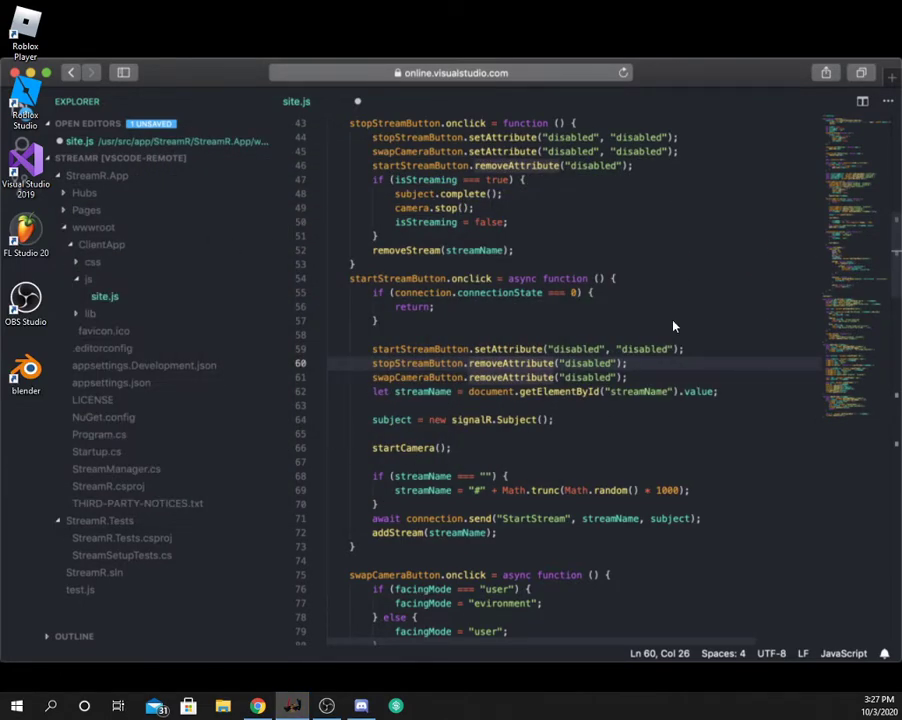
pyautogui.moveTo(694, 325); pyautogui.dragTo(799, 285)
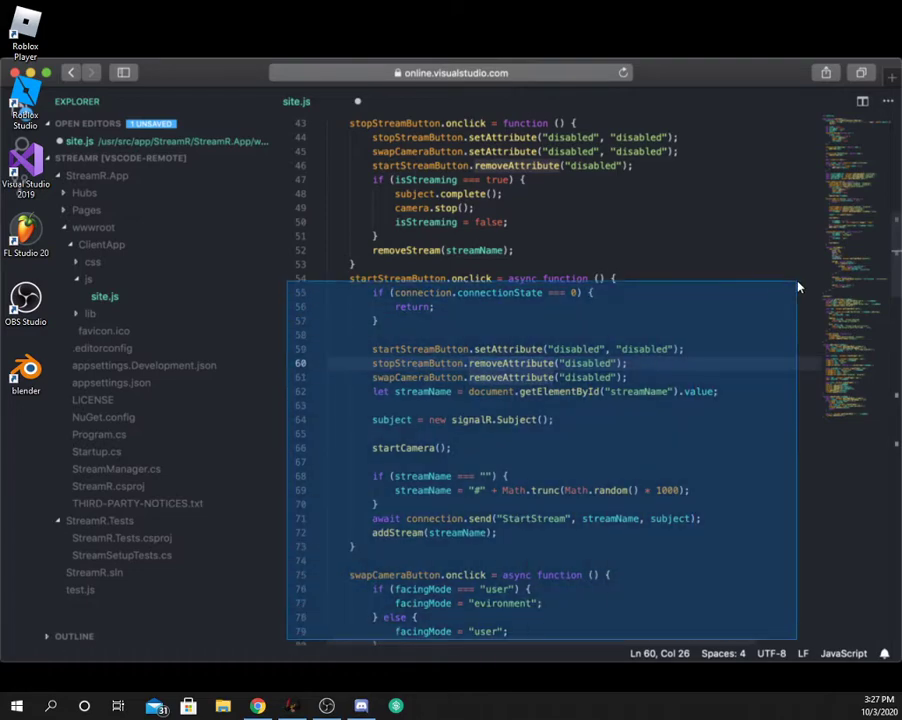
pyautogui.moveTo(799, 285); pyautogui.dragTo(250, 655)
pyautogui.moveTo(868, 243)
pyautogui.mouseDown()
pyautogui.moveTo(353, 621)
pyautogui.moveTo(268, 645)
pyautogui.mouseUp()
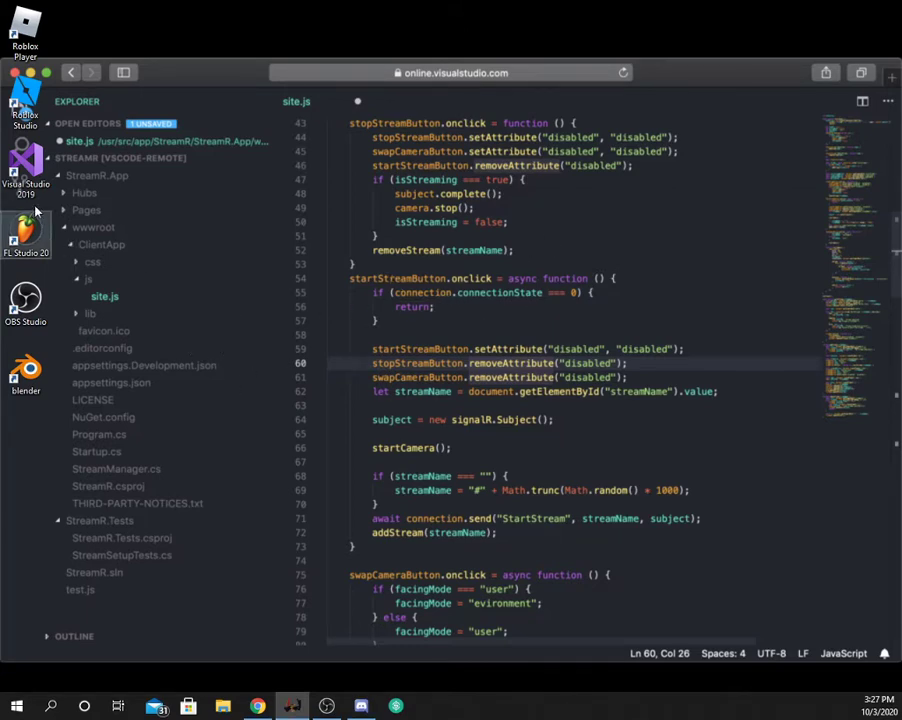
# Launch Roblox Studio and load the first place listed under My Games.
pyautogui.click(25, 97)
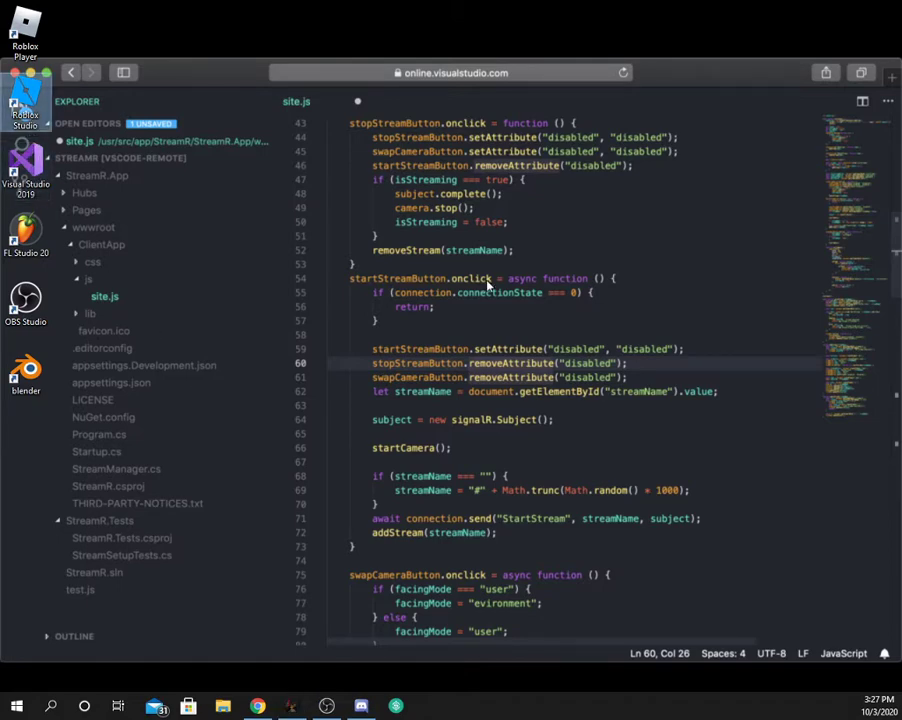
pyautogui.moveTo(525, 366)
pyautogui.mouseDown()
pyautogui.moveTo(345, 515)
pyautogui.moveTo(150, 657)
pyautogui.mouseUp()
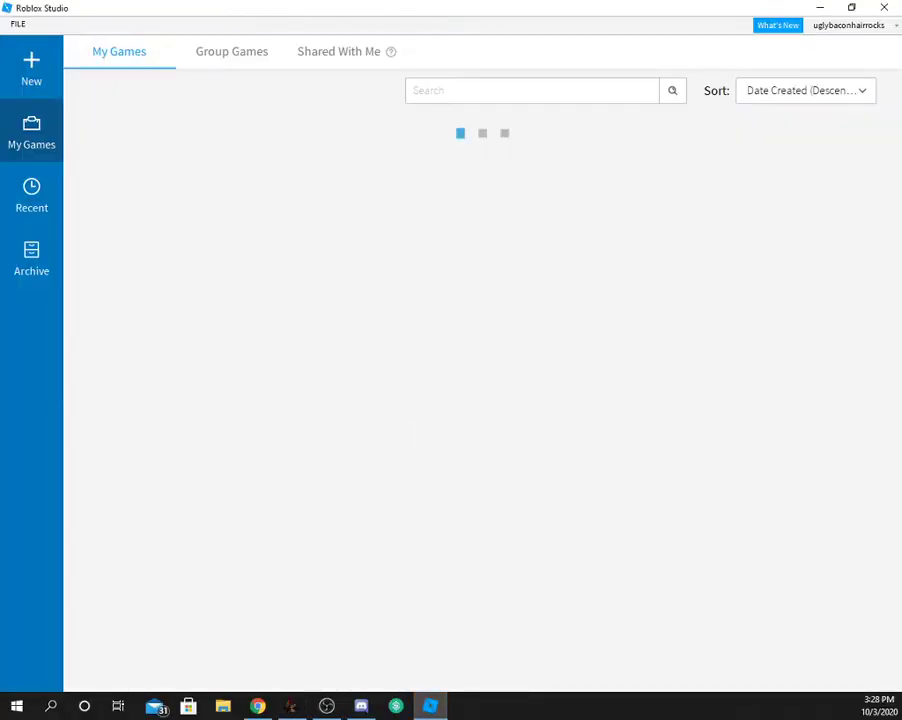
pyautogui.click(165, 217)
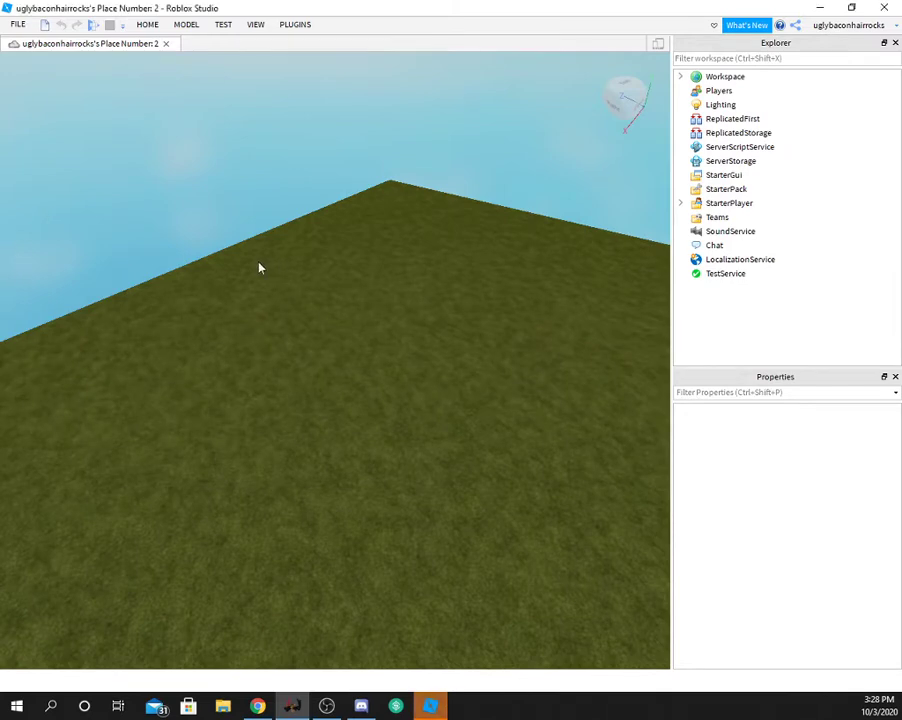
# Add a ScreenGui under StarterGui, then delete it again.
pyautogui.moveTo(208, 258)
pyautogui.mouseDown(button='right')
pyautogui.moveTo(304, 292)
pyautogui.moveTo(548, 267)
pyautogui.mouseUp(button='right')
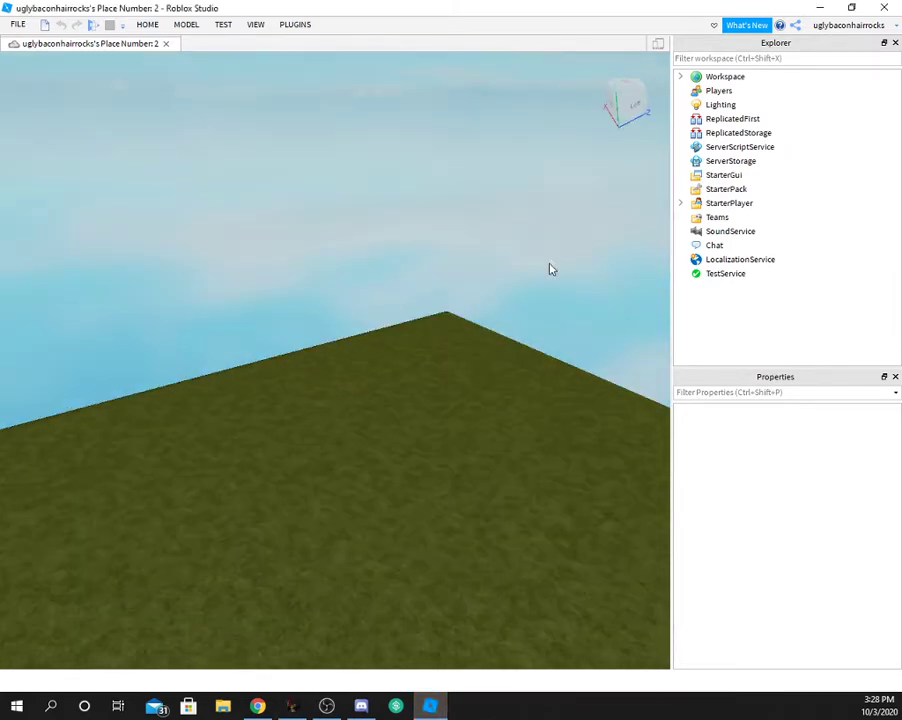
pyautogui.click(752, 176)
pyautogui.click(752, 176)
pyautogui.click(718, 238)
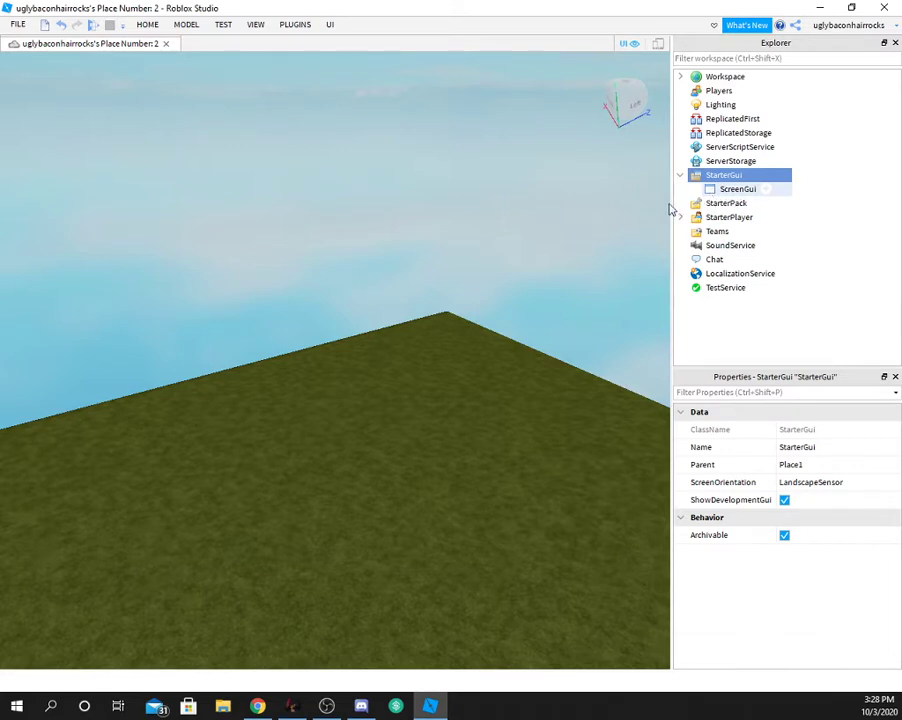
pyautogui.click(760, 189)
pyautogui.press('Delete')
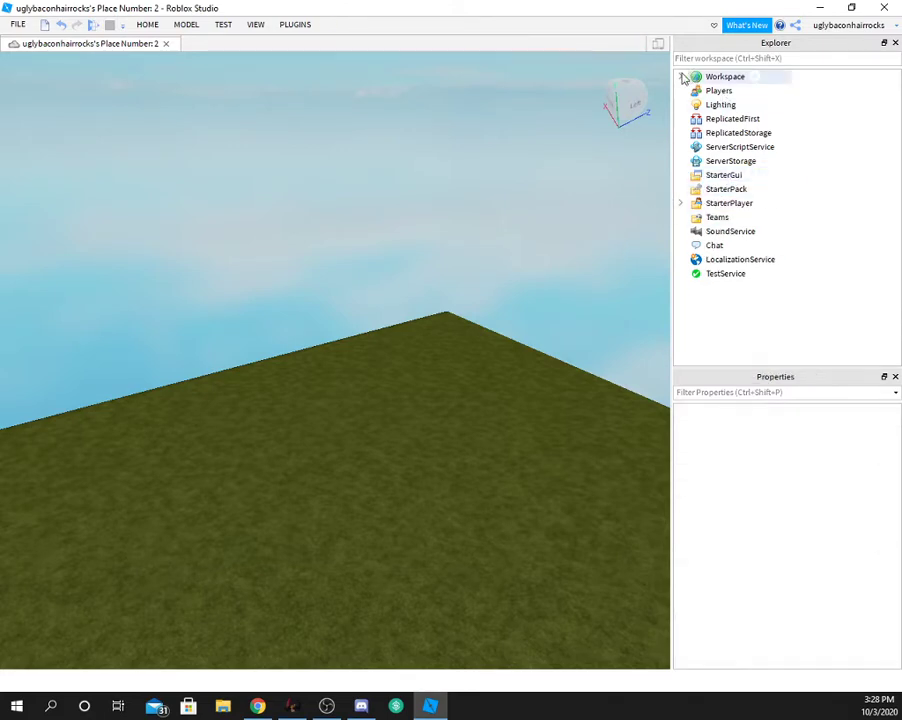
# Expand Workspace and insert a LocalScript into it via the 'Local' search.
pyautogui.click(680, 77)
pyautogui.click(726, 118)
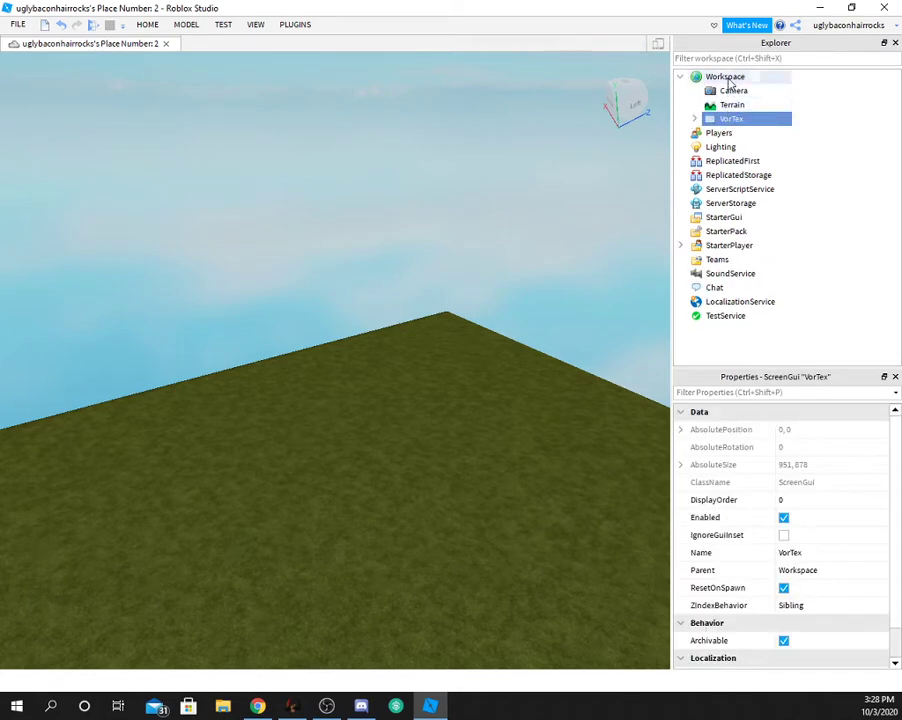
pyautogui.click(757, 77)
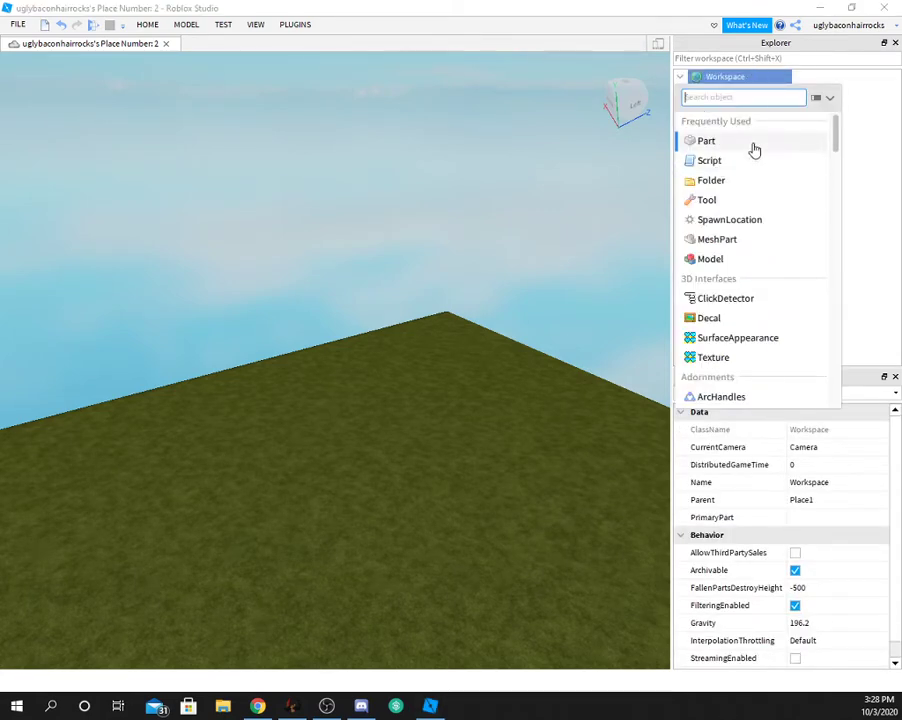
pyautogui.write('Local')
pyautogui.click(731, 122)
# Replace the default hello-world code with a FlingPower value line.
pyautogui.hotkey('ctrl', 'a')
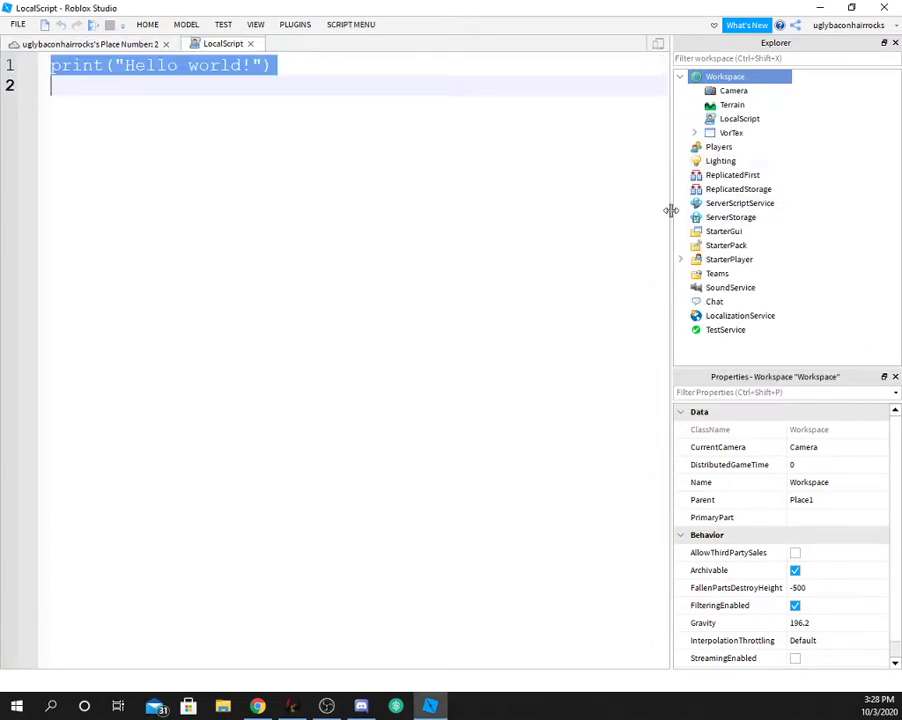
pyautogui.moveTo(667, 214); pyautogui.dragTo(706, 213)
pyautogui.click(370, 168)
pyautogui.hotkey('ctrl', 'a')
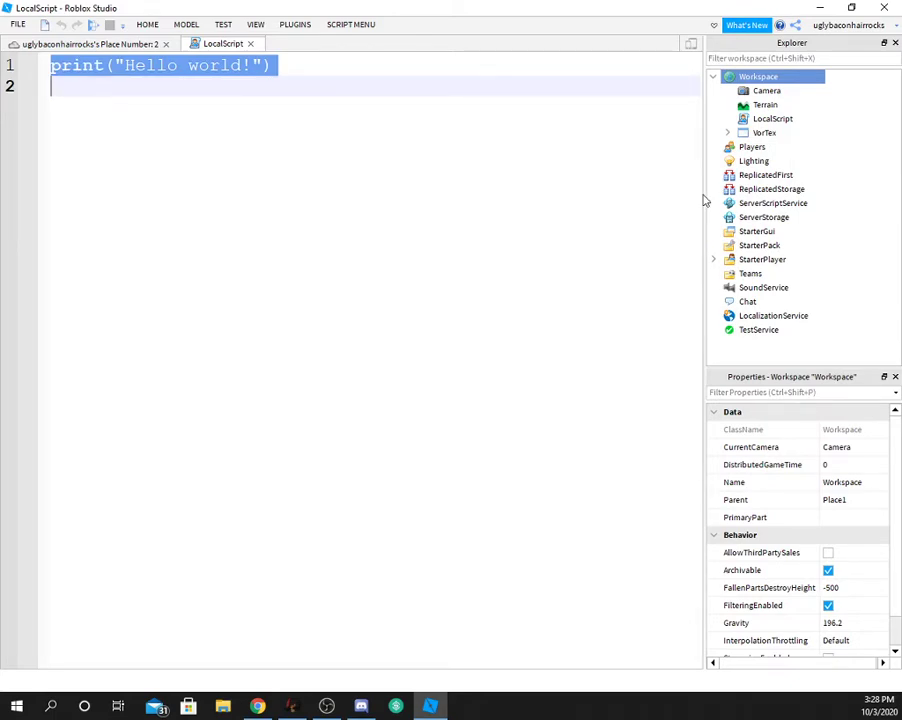
pyautogui.write('FlingPower == 1')
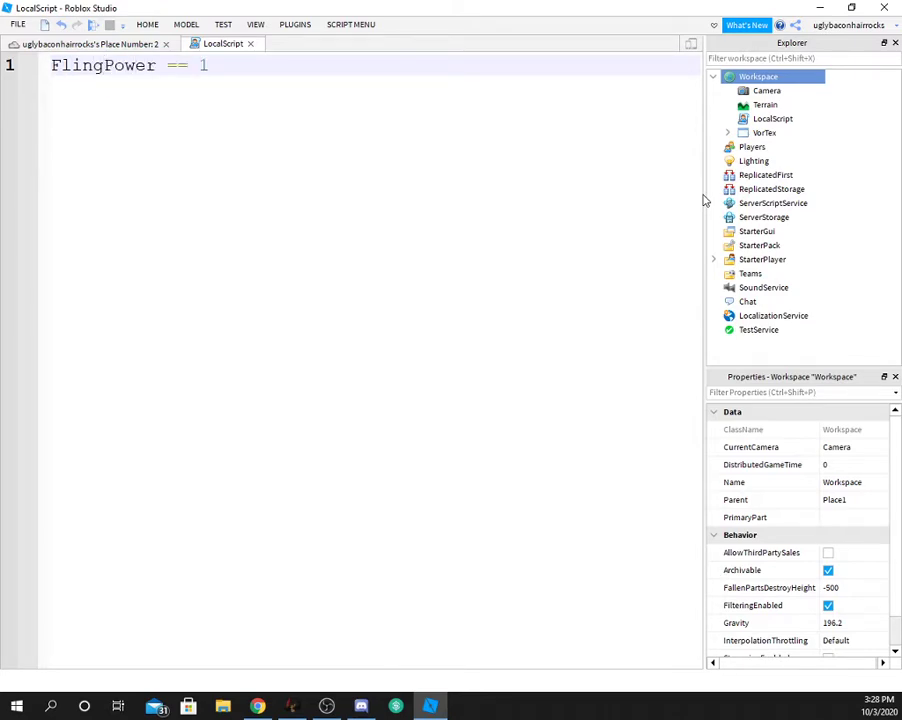
pyautogui.press('BackSpace')
pyautogui.press('BackSpace')
pyautogui.write('50')
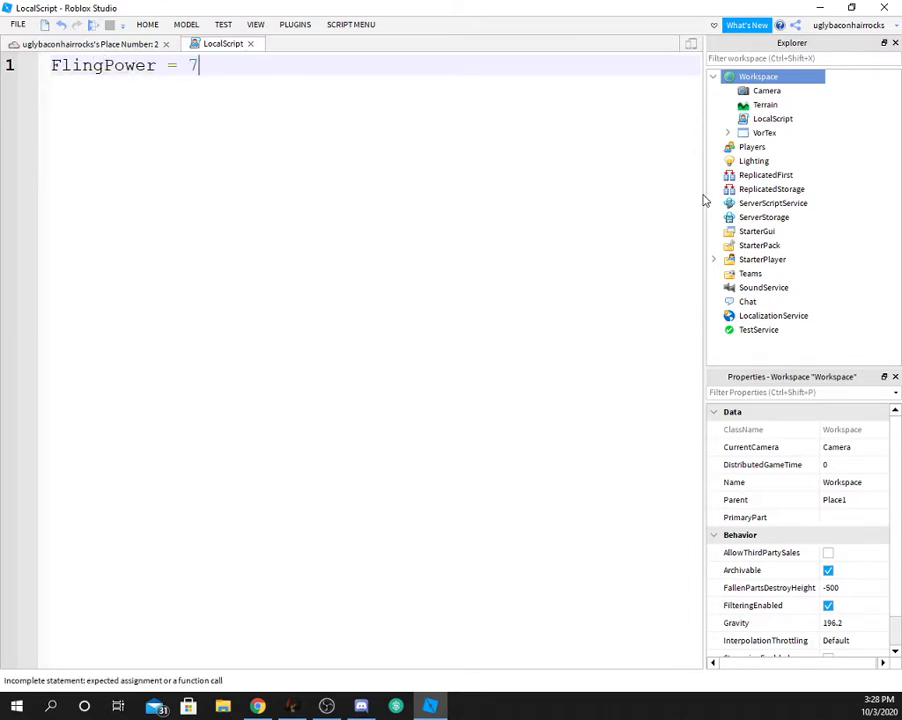
pyautogui.write('0')
pyautogui.press('Return')
pyautogui.press('Return')
# Add a game:GetService('RunService').Stepped:Connect(function() handler with corrected brackets.
pyautogui.write('game:GetService(')
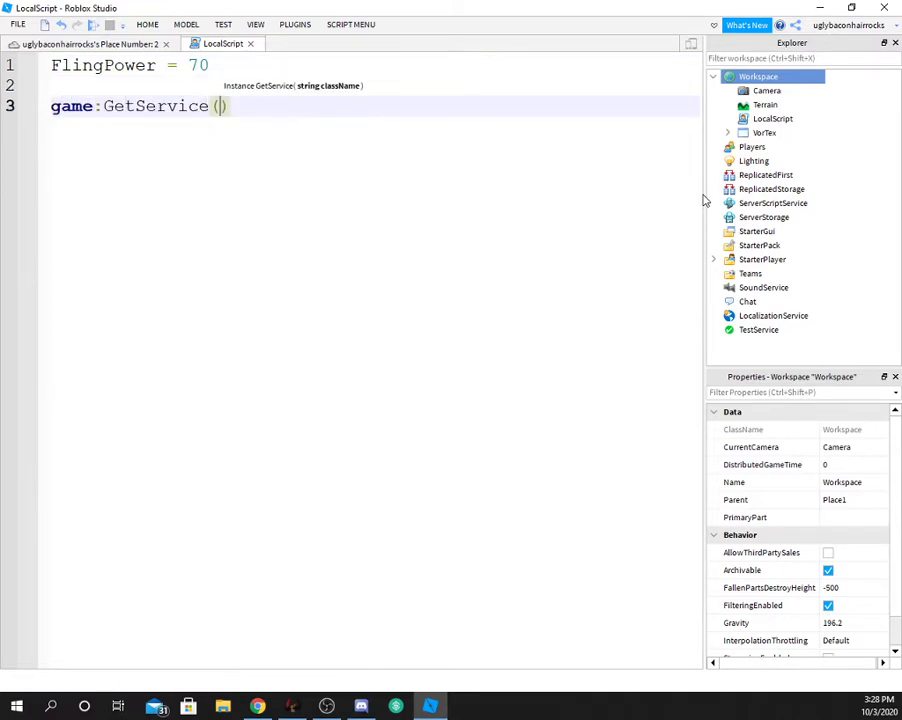
pyautogui.write("'Ru")
pyautogui.press('Tab')
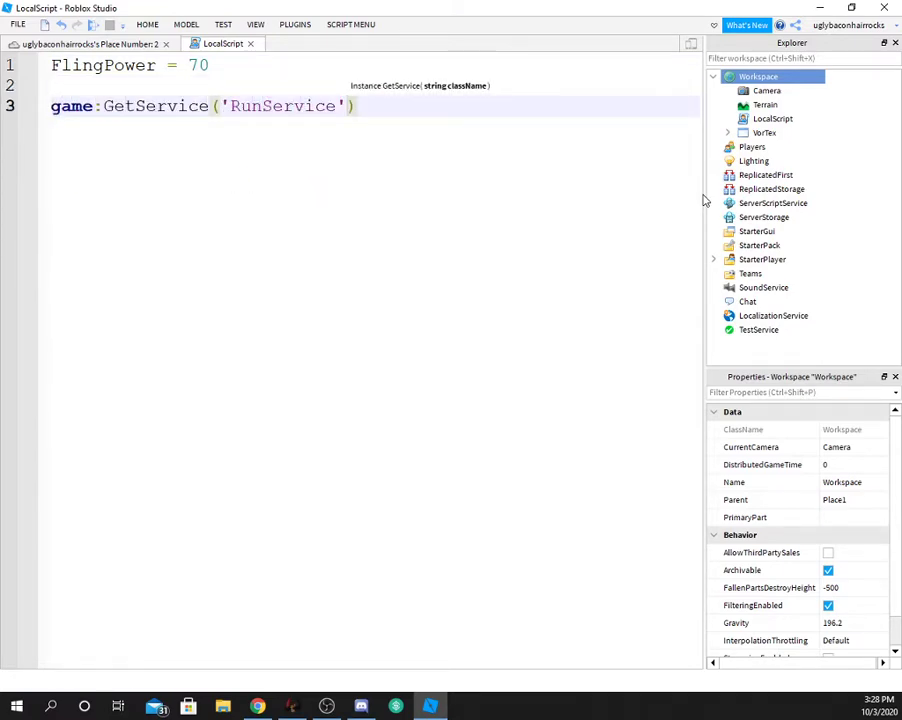
pyautogui.write(').St')
pyautogui.press('Tab')
pyautogui.write(':c')
pyautogui.press('Tab')
pyautogui.write('((function(')
pyautogui.press('BackSpace')
pyautogui.hotkey('ctrl', 'Left')
pyautogui.press('BackSpace')
pyautogui.hotkey('ctrl', 'Right')
pyautogui.write('()')
# Inside the handler, set the local player's Head.CanCollide to false.
pyautogui.press('Return')
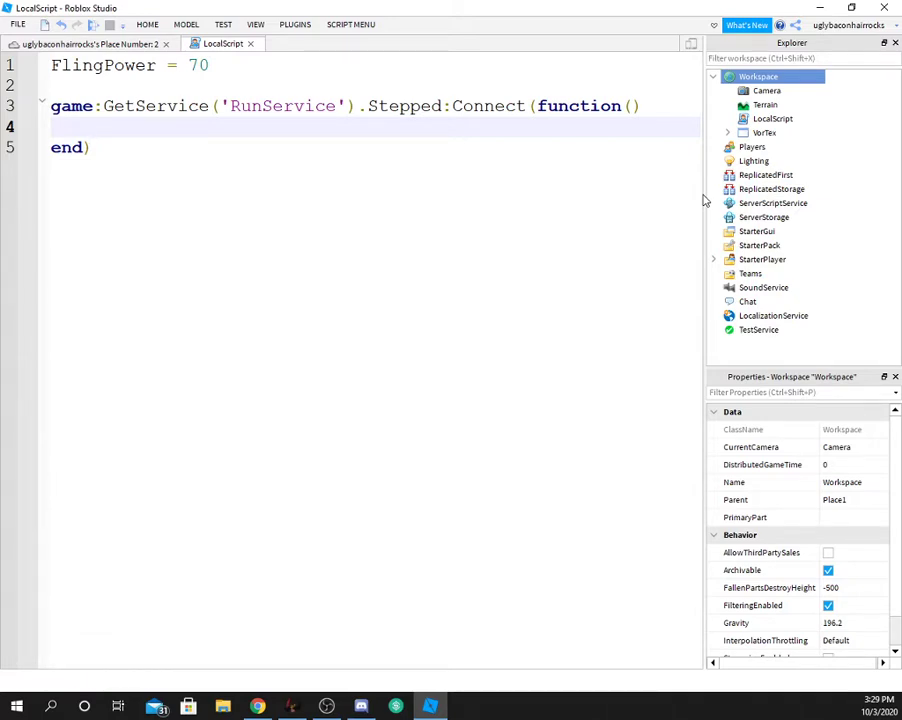
pyautogui.write('game.Players.LocalPlayer.Character.Head.CanCollide = f')
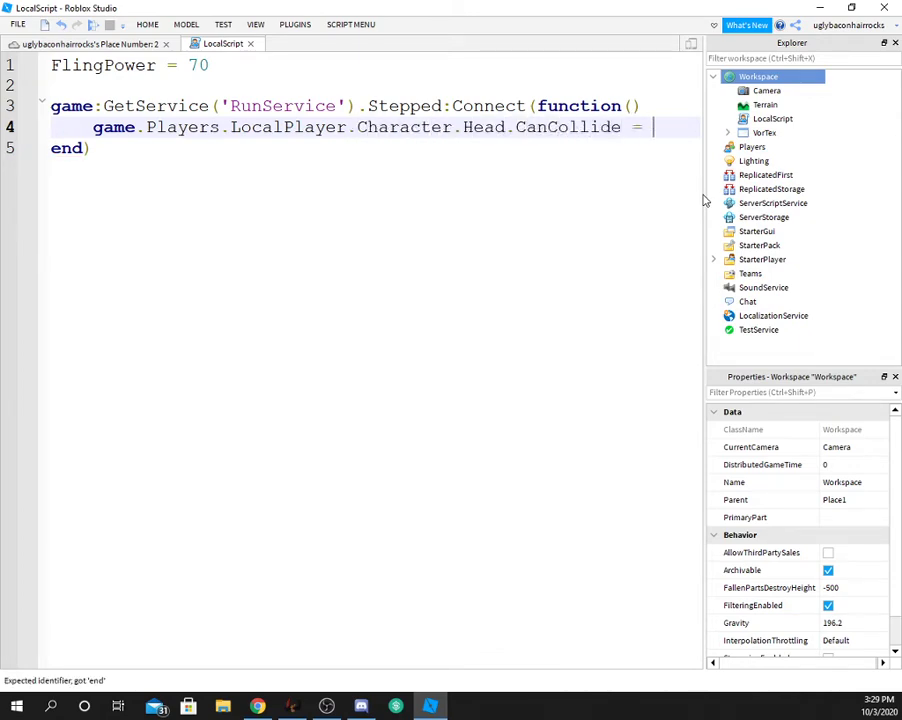
pyautogui.write('a')
pyautogui.press('Tab')
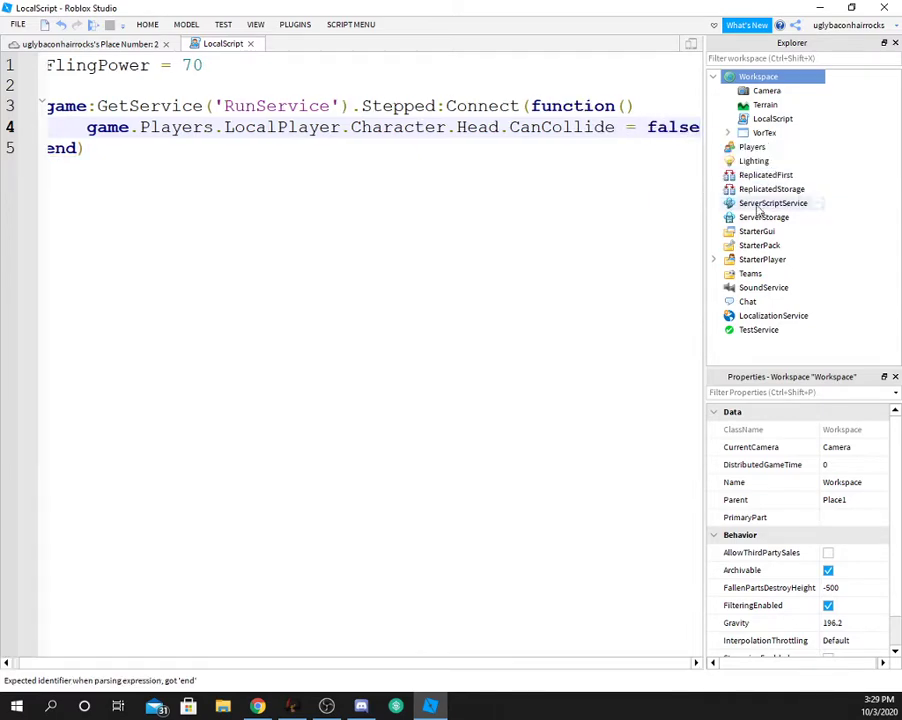
pyautogui.click(895, 42)
# Append a '-- Fling Power' comment to the FlingPower line.
pyautogui.click(440, 226)
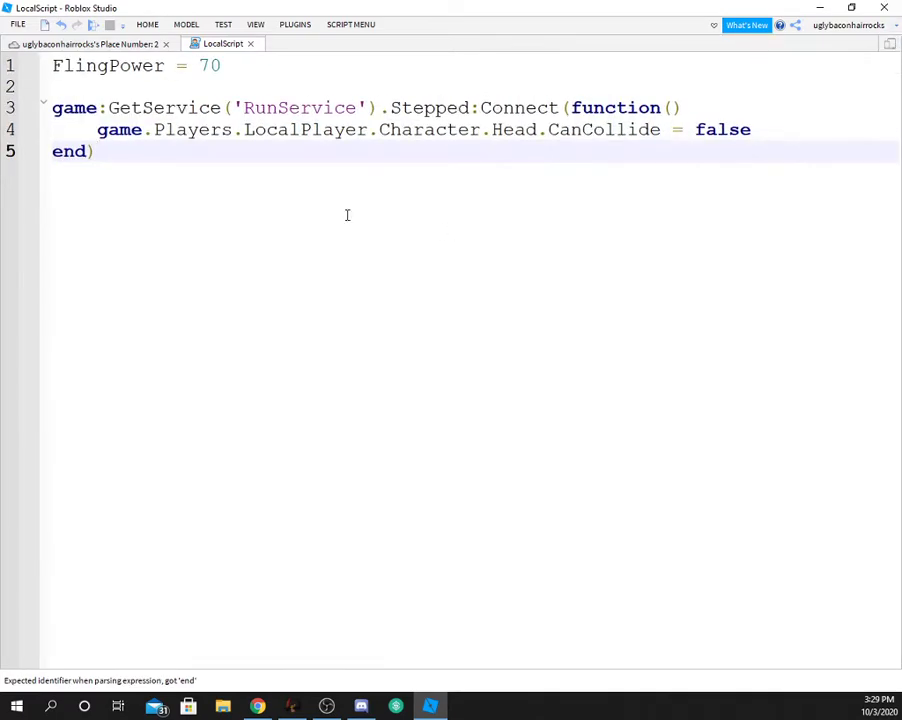
pyautogui.click(112, 65)
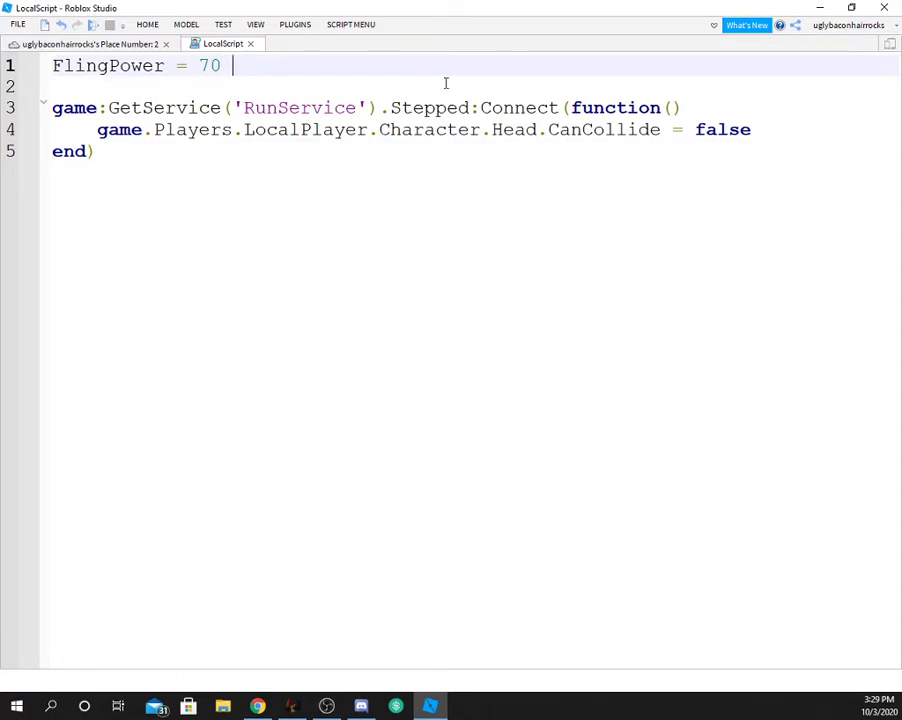
pyautogui.write('-- Fling Power')
# Add a line setting the character's UpperTorso.CanCollide to false.
pyautogui.click(798, 130)
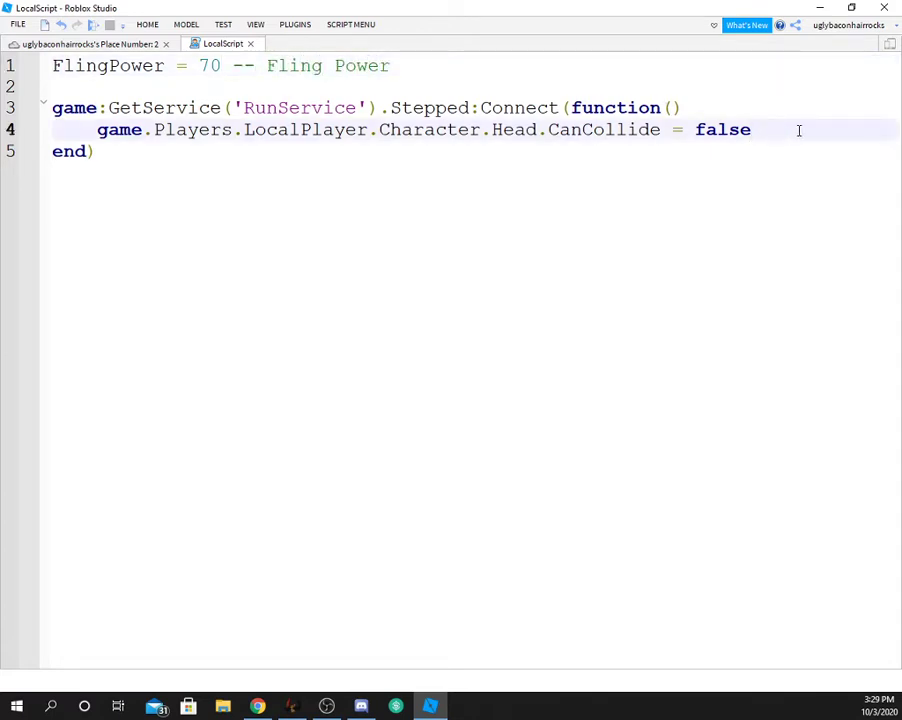
pyautogui.press('Return')
pyautogui.write('game.Players.LO')
pyautogui.press('Tab')
pyautogui.write('.Character.')
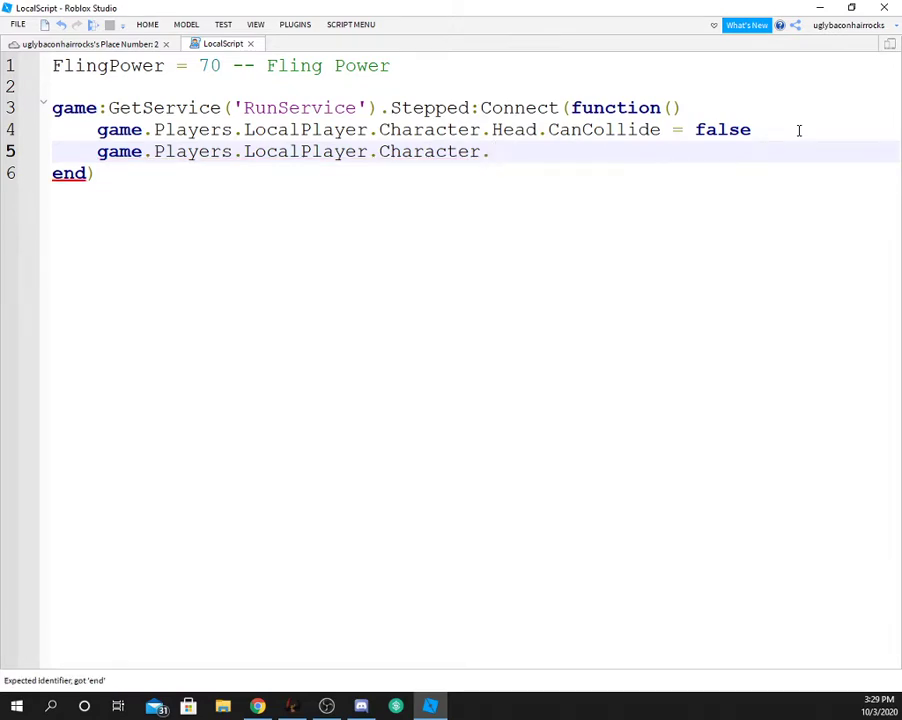
pyautogui.hotkey('alt', 'Tab')
pyautogui.hotkey('alt', 'Tab')
pyautogui.write('UpperTorso')
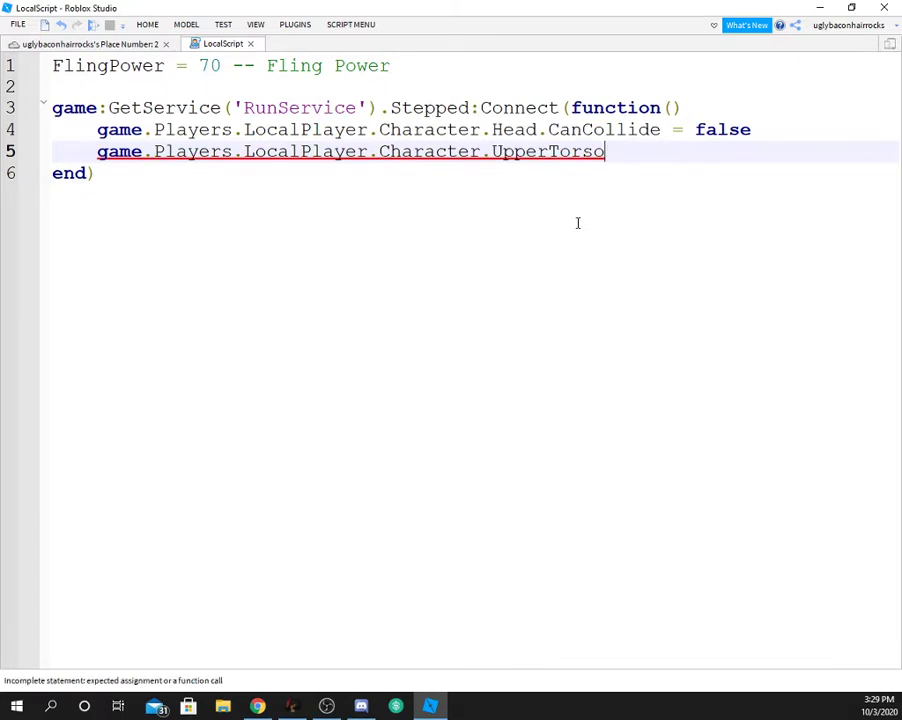
pyautogui.write('.CanCollide = false')
# Duplicate the UpperTorso line and change the copy to LowerTorso.
pyautogui.doubleClick(413, 152)
pyautogui.click(860, 157)
pyautogui.hotkey('shift', 'Home')
pyautogui.hotkey('ctrl', 'c')
pyautogui.press('End')
pyautogui.press('Return')
pyautogui.hotkey('ctrl', 'v')
pyautogui.press('Return')
pyautogui.press('BackSpace')
pyautogui.doubleClick(543, 174)
pyautogui.write('LowerTorso')
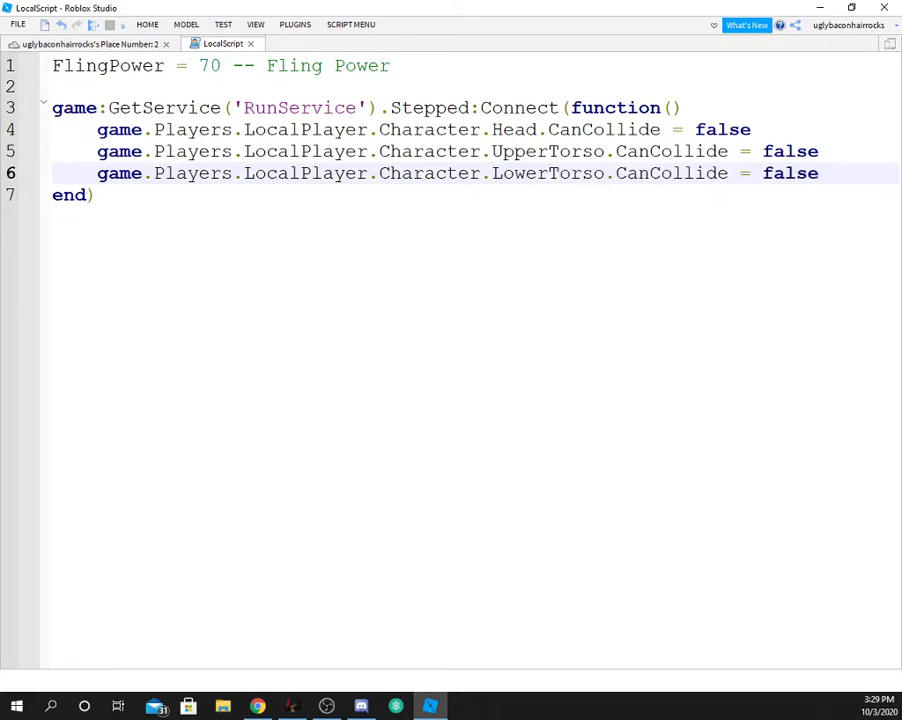
# Paste a HumanoidRootPart CanCollide line and remove the empty line above end).
pyautogui.hotkey('alt', 'Tab')
pyautogui.hotkey('alt', 'Tab')
pyautogui.press('Return')
pyautogui.hotkey('ctrl', 'v')
pyautogui.keyDown('ctrl'); pyautogui.scroll(-1, 420, 316); pyautogui.keyUp('ctrl')
pyautogui.moveTo(93, 190); pyautogui.dragTo(772, 169)
pyautogui.click(426, 218)
pyautogui.press('BackSpace')
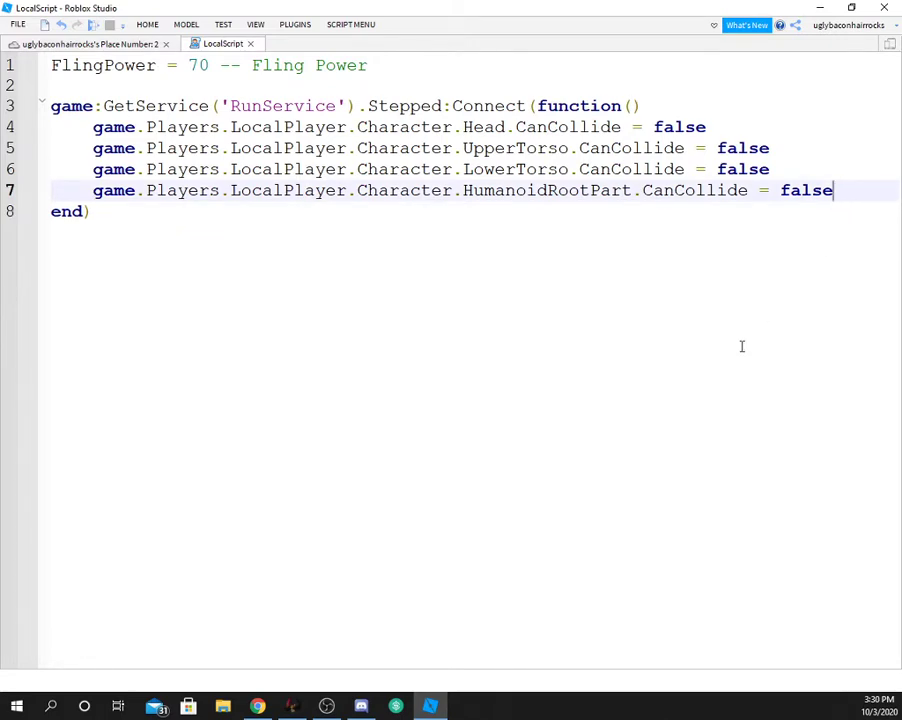
# Remove the indentation from the collision lines 4 through 7.
pyautogui.click(86, 127)
pyautogui.press('BackSpace')
pyautogui.click(76, 148)
pyautogui.press('BackSpace')
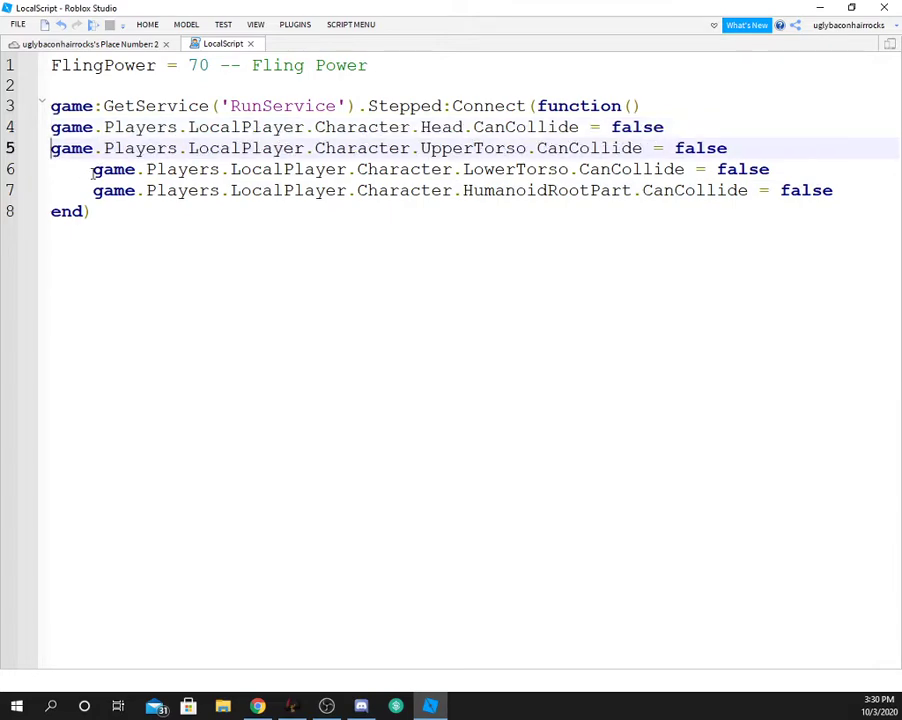
pyautogui.click(93, 169)
pyautogui.press('BackSpace')
pyautogui.press('BackSpace')
pyautogui.click(194, 210)
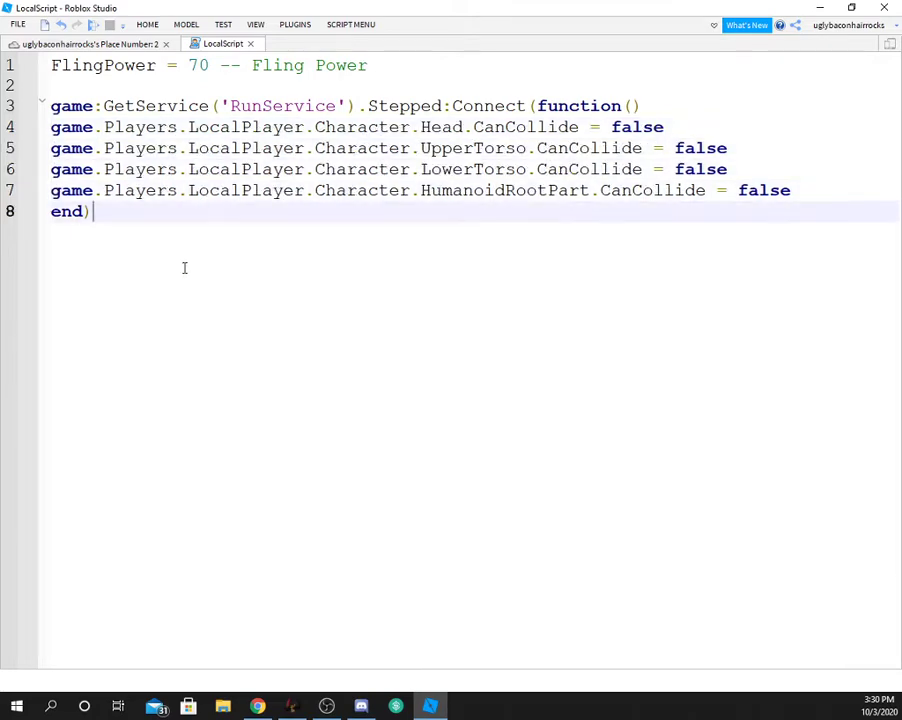
pyautogui.hotkey('shift', 'Up')
pyautogui.hotkey('shift', 'Up')
pyautogui.hotkey('shift', 'Up')
pyautogui.hotkey('shift', 'Up')
# Add wait(1) on a new line after the Stepped handler's end).
pyautogui.click(249, 212)
pyautogui.press('Return')
pyautogui.write('wait(1)')
pyautogui.press('Return')
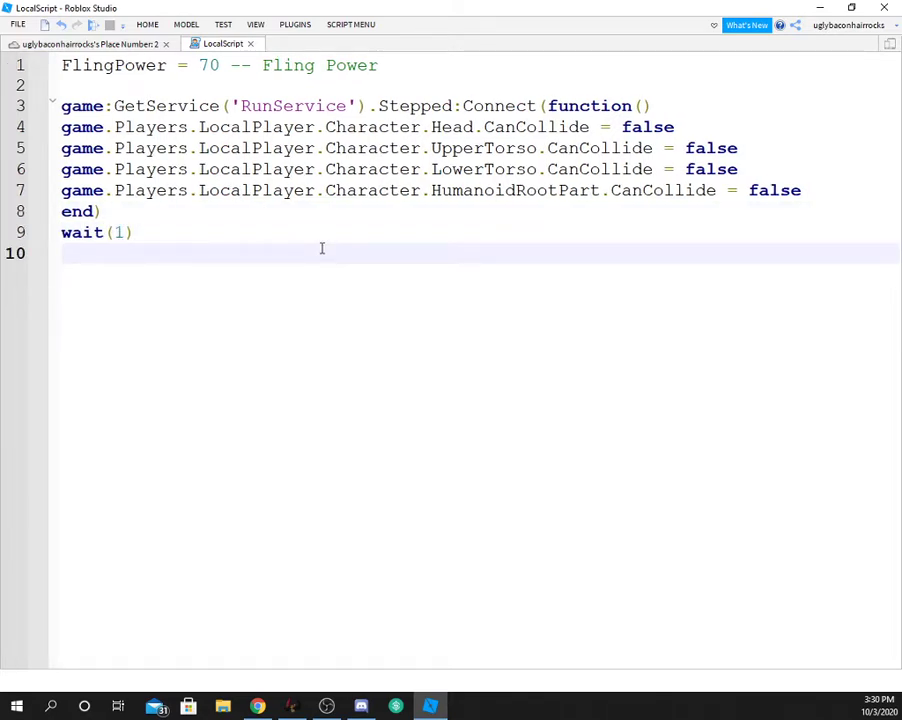
# Create a new BodyThrust with Instance.new("BodyThrust") stored in a local variable.
pyautogui.write('local FindA')
pyautogui.press('BackSpace')
pyautogui.press('BackSpace')
pyautogui.press('BackSpace')
pyautogui.write('ing')
pyautogui.press('BackSpace')
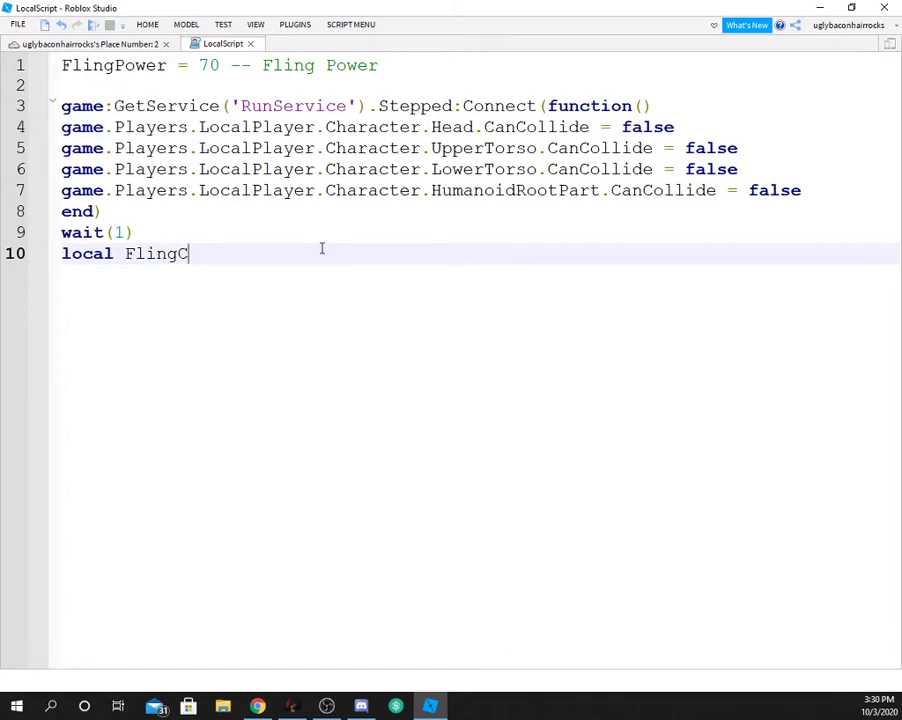
pyautogui.write('= Instance.new("BodyThrust")')
pyautogui.press('Return')
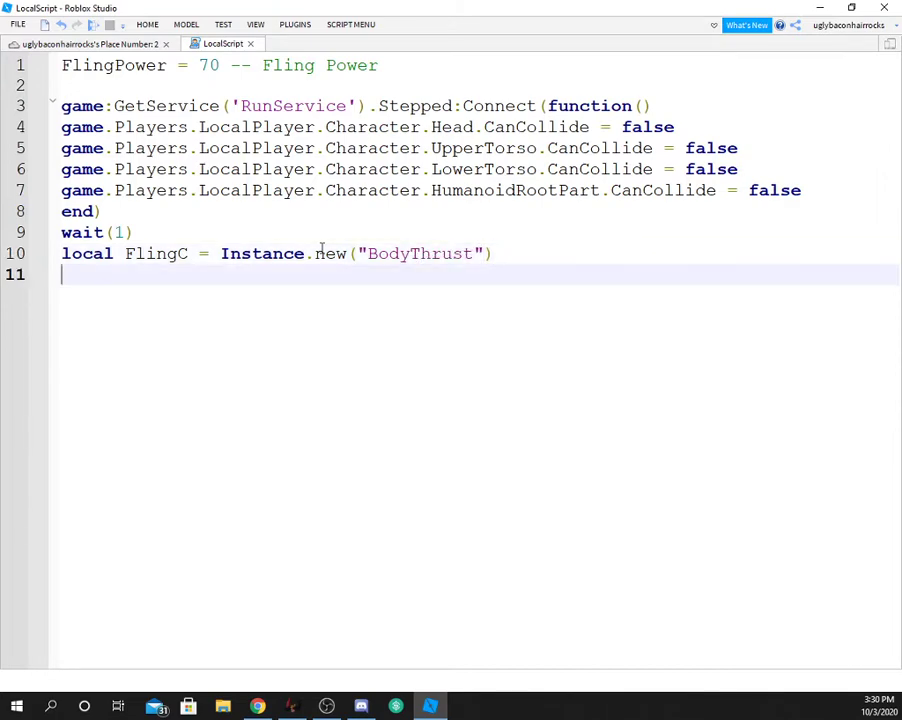
# Set FlingC.Parent to the character's HumanoidRootPart using the copied path.
pyautogui.write('FlingC.P')
pyautogui.press('Tab')
pyautogui.write('= game')
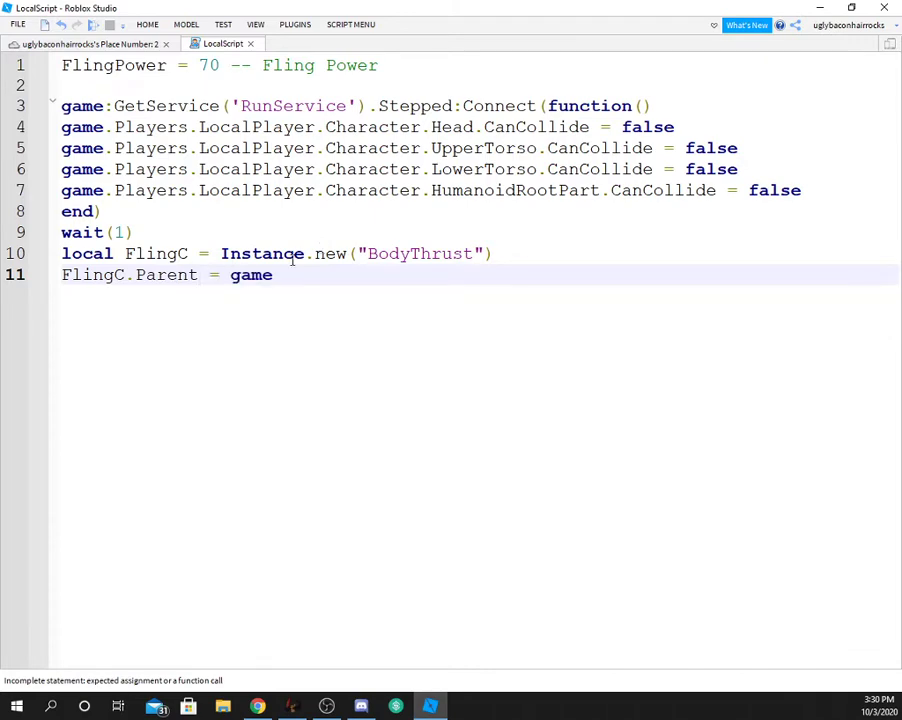
pyautogui.moveTo(63, 190); pyautogui.dragTo(598, 190)
pyautogui.click(472, 276)
pyautogui.doubleClick(231, 275)
pyautogui.hotkey('ctrl', 'v')
pyautogui.hotkey('alt', 'Tab')
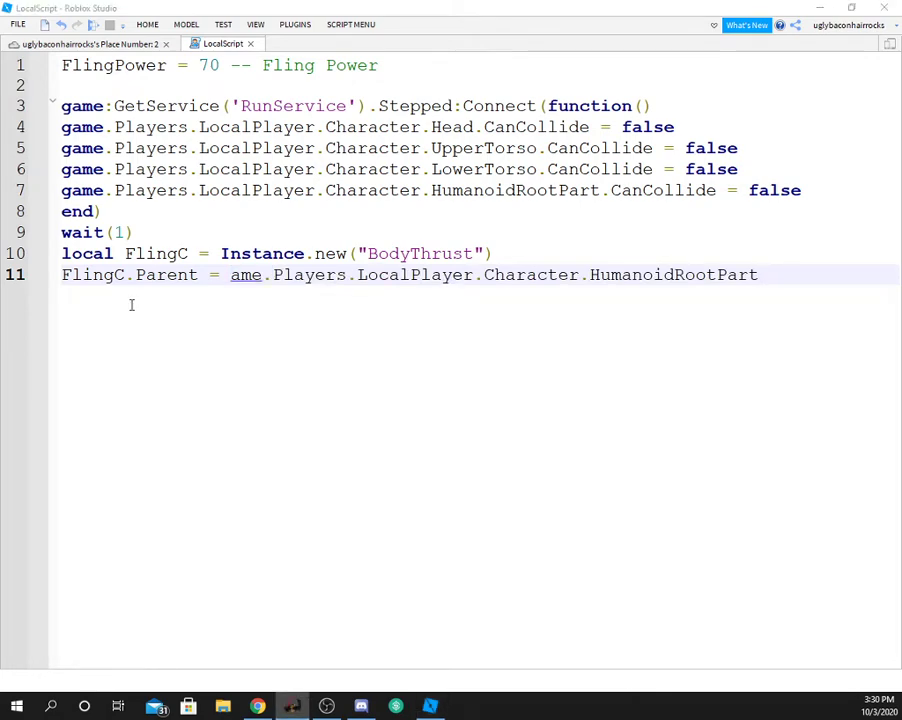
pyautogui.hotkey('alt', 'Tab')
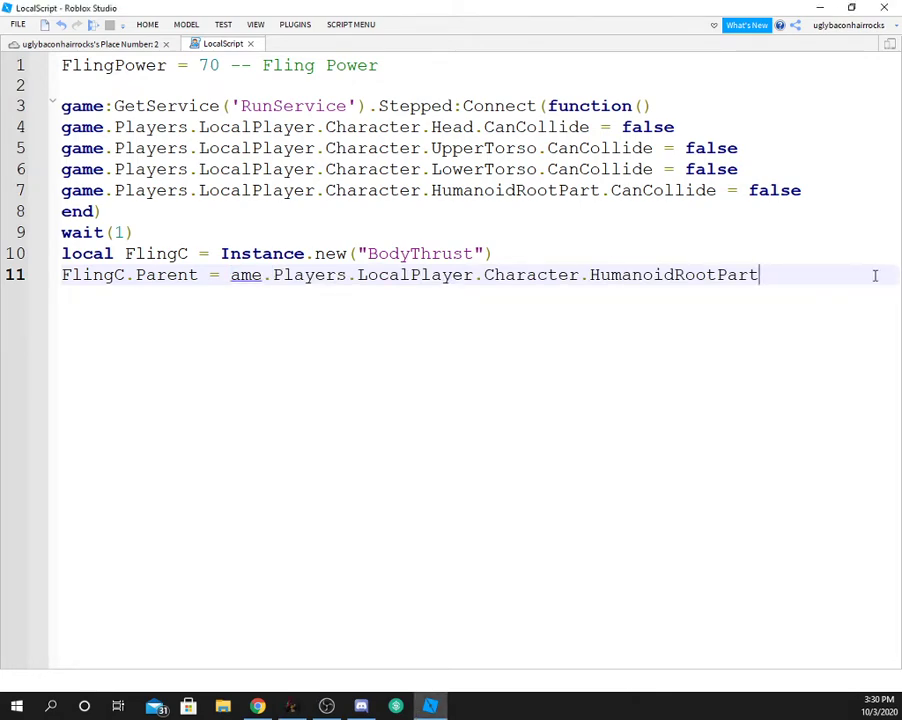
pyautogui.press('Return')
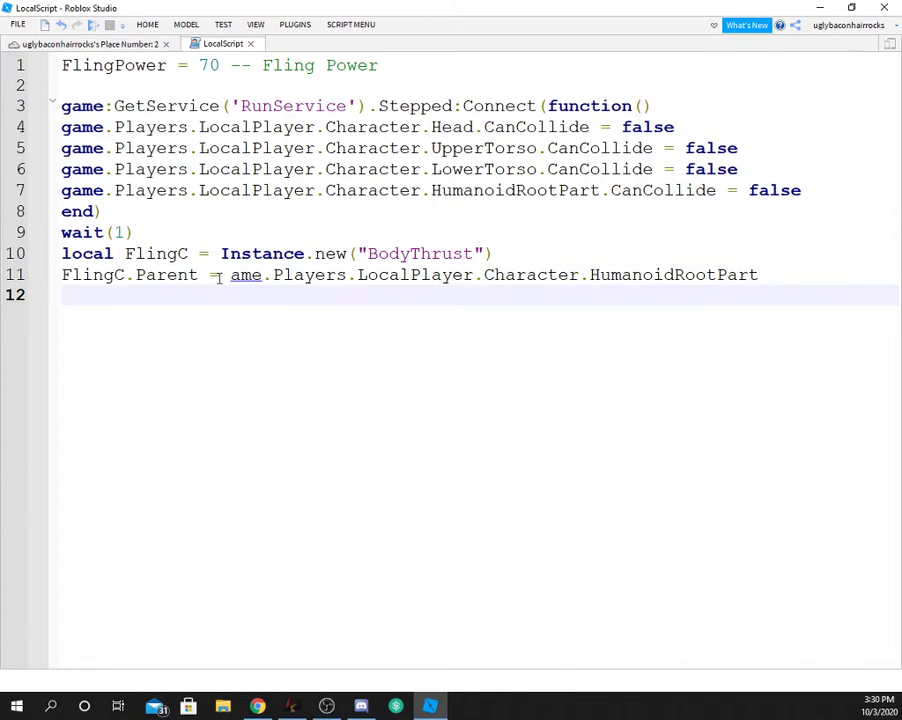
pyautogui.click(230, 275)
pyautogui.write('g')
pyautogui.click(130, 300)
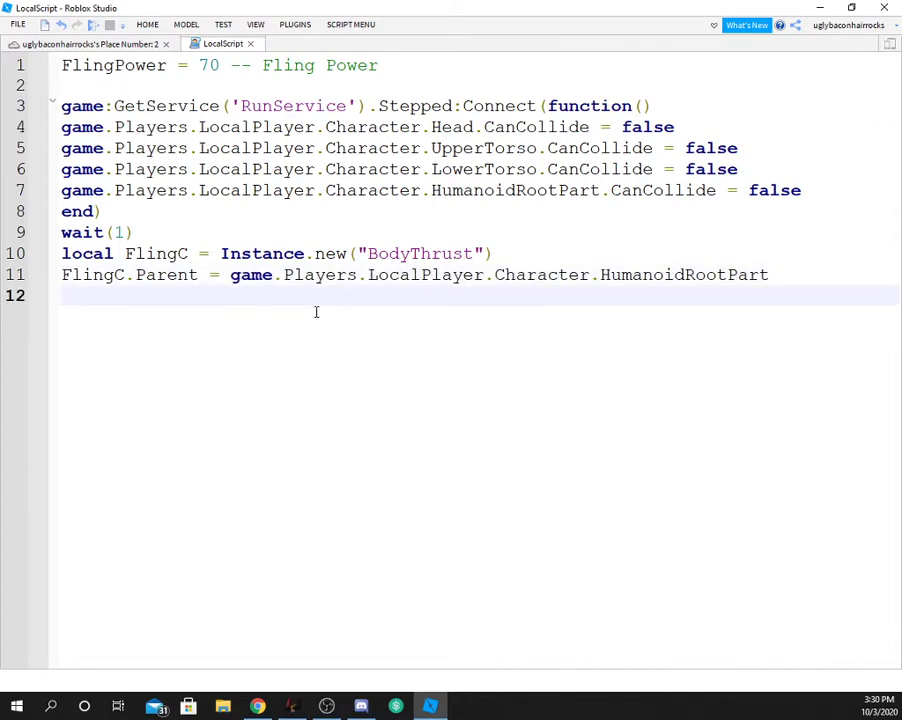
# Set FlingC.Force to Vector3.new(FlingPower, 0, FlingPower).
pyautogui.write('FlingC')
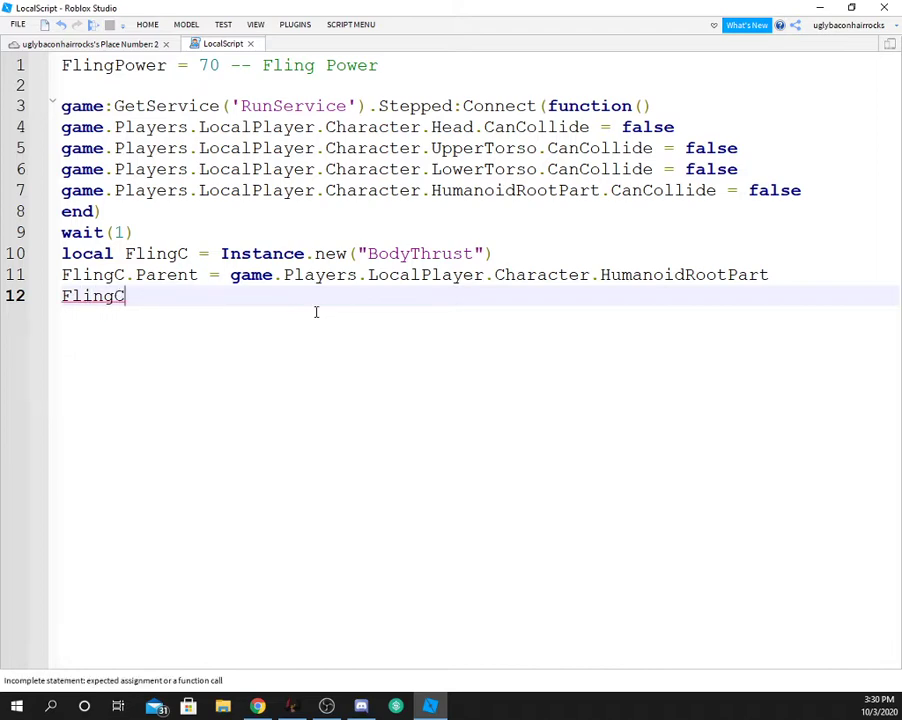
pyautogui.write('.f')
pyautogui.press('BackSpace')
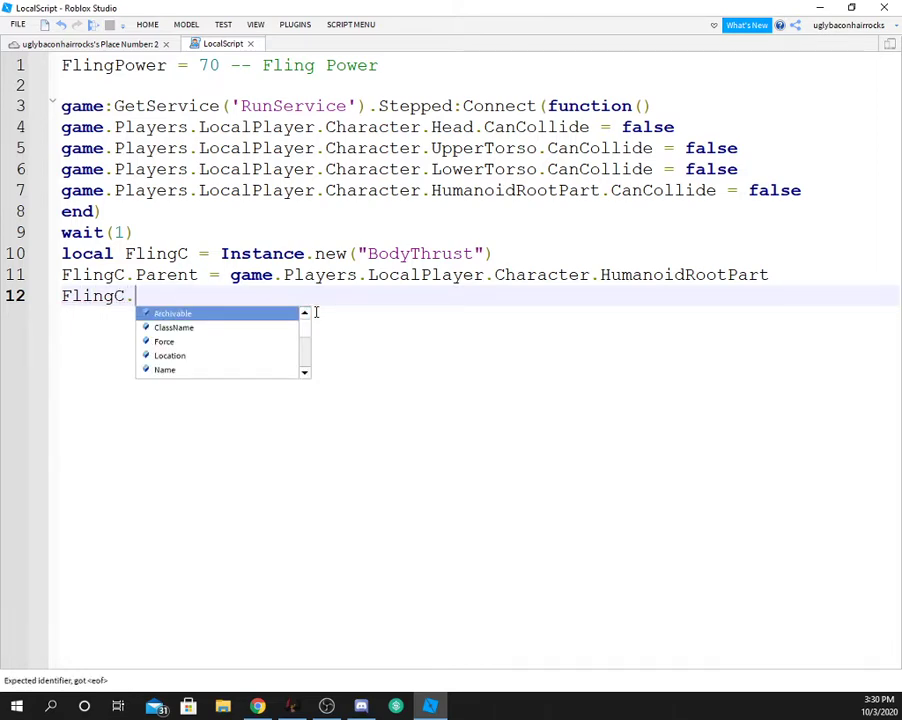
pyautogui.write('f')
pyautogui.press('Tab')
pyautogui.write('= Vector2')
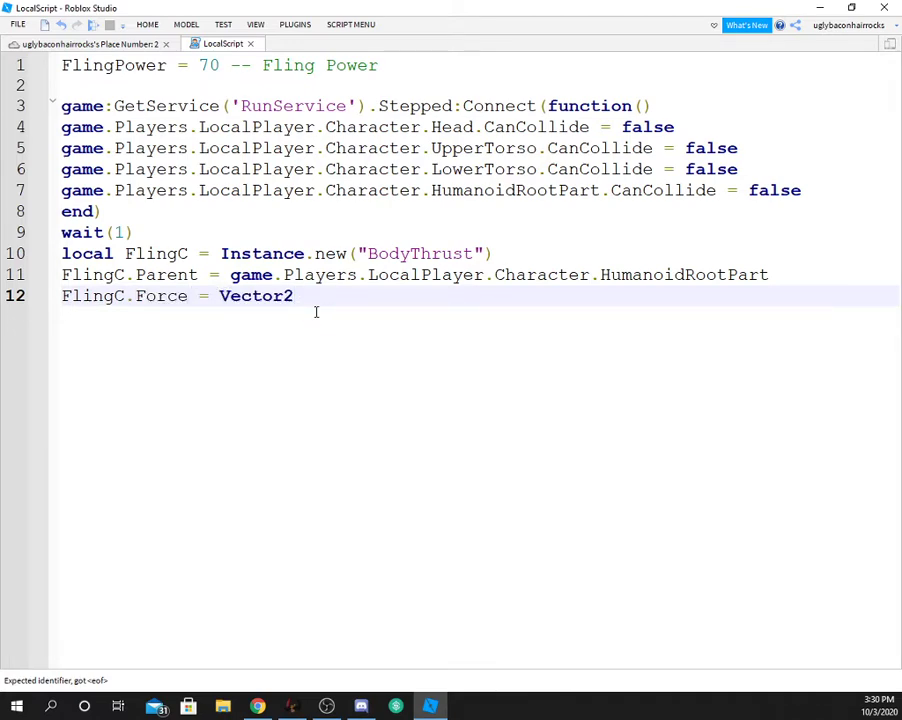
pyautogui.press('BackSpace')
pyautogui.write('3.N')
pyautogui.press('Tab')
pyautogui.write('(')
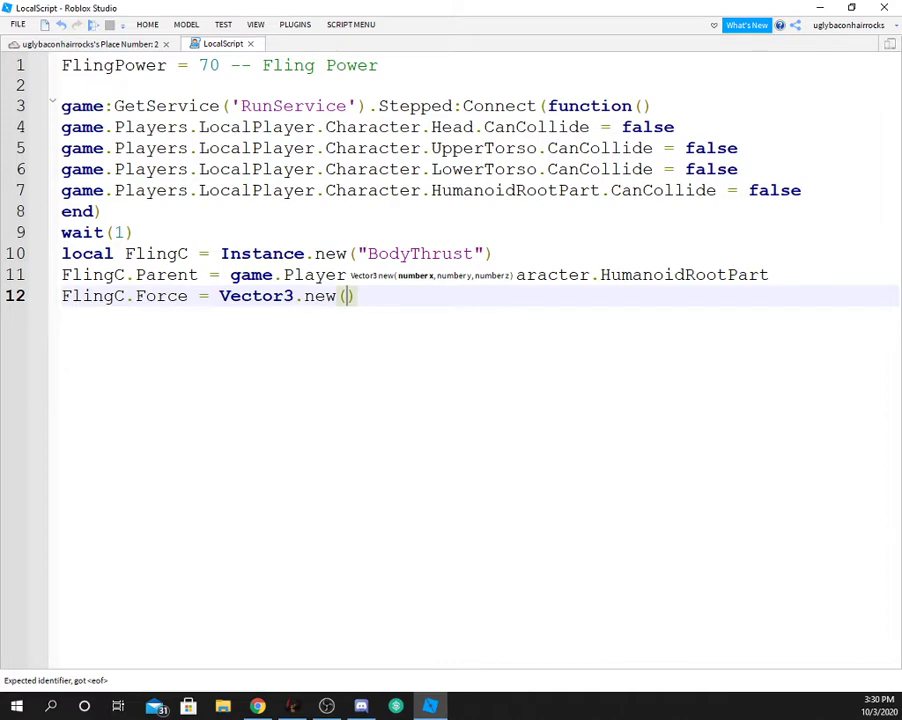
pyautogui.hotkey('alt', 'Tab')
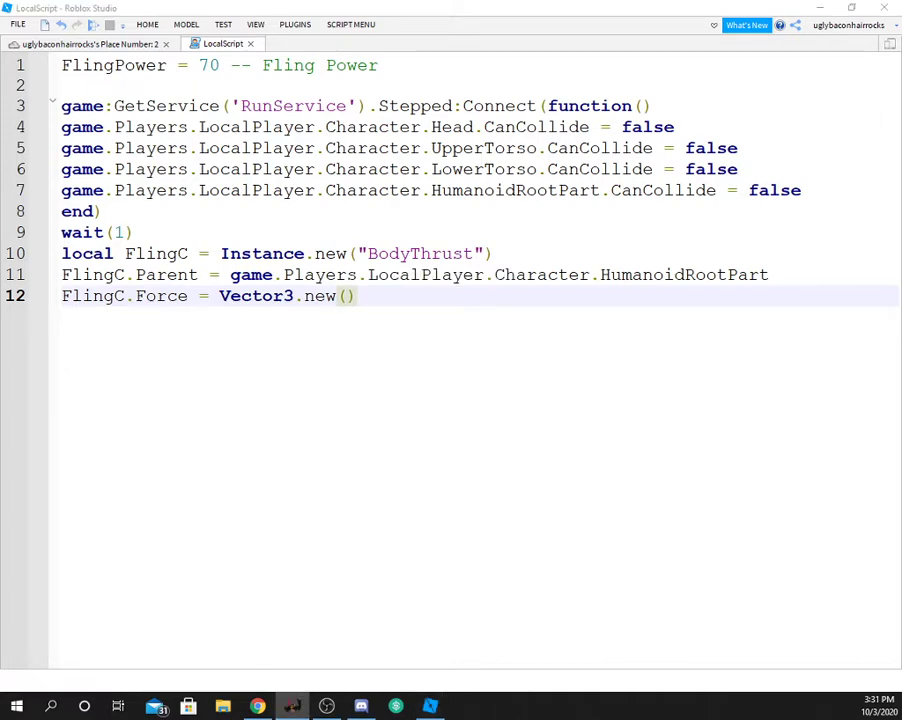
pyautogui.click(346, 296)
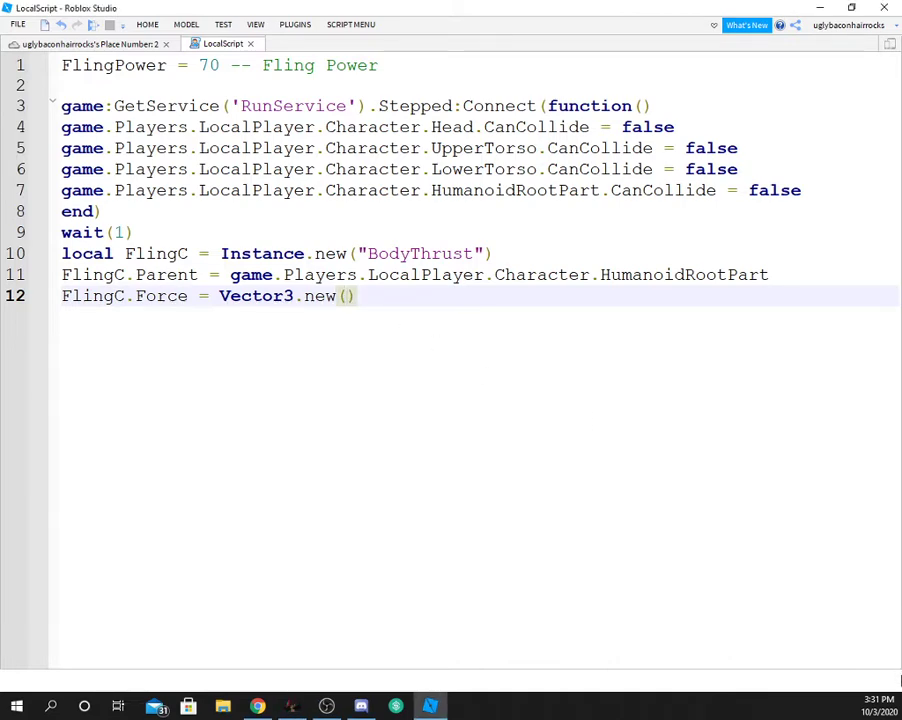
pyautogui.write('Fli')
pyautogui.press('Down')
pyautogui.press('Return')
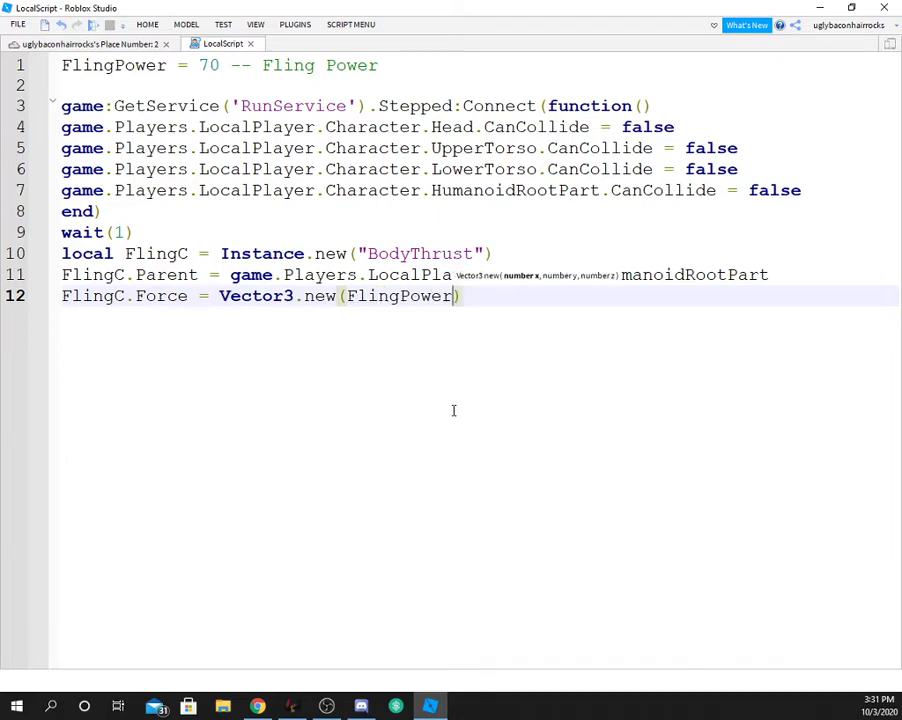
pyautogui.click(479, 302)
pyautogui.write(',0,FlingPower')
pyautogui.press('Return')
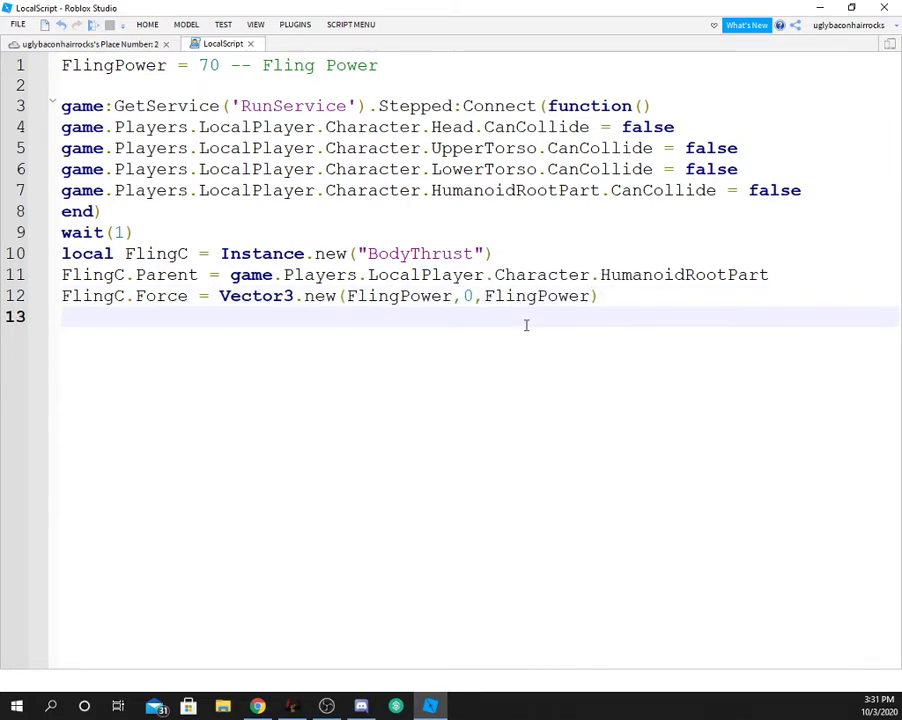
# Set FlingC.Location to the HumanoidRootPart's Position and start line 14.
pyautogui.write('F')
pyautogui.press('Tab')
pyautogui.hotkey('ctrl', 'z')
pyautogui.write('Lin')
pyautogui.press('Tab')
pyautogui.write('.Location')
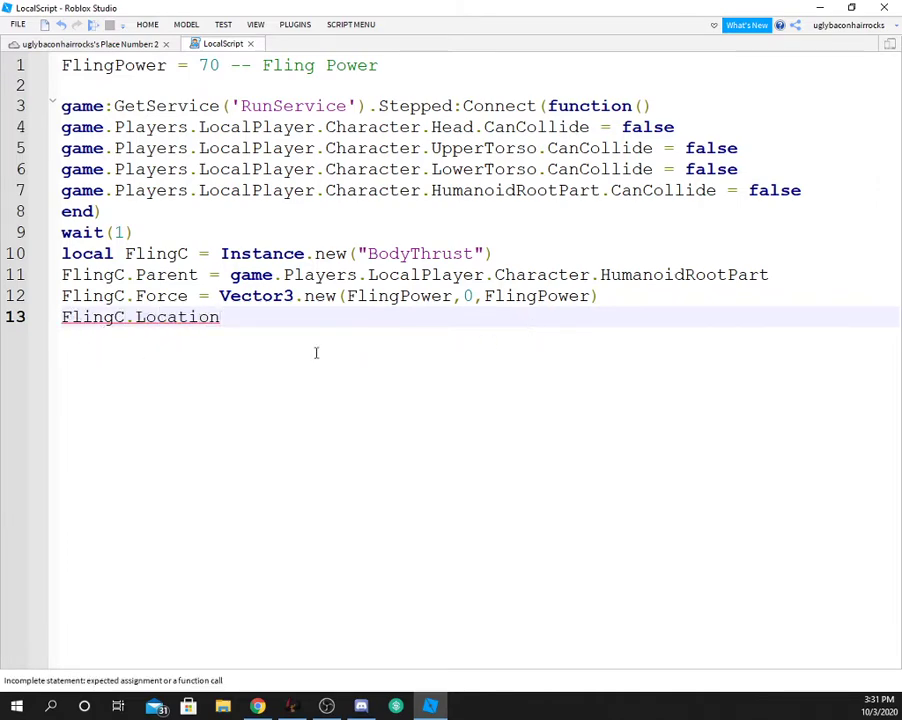
pyautogui.hotkey('alt', 'Tab')
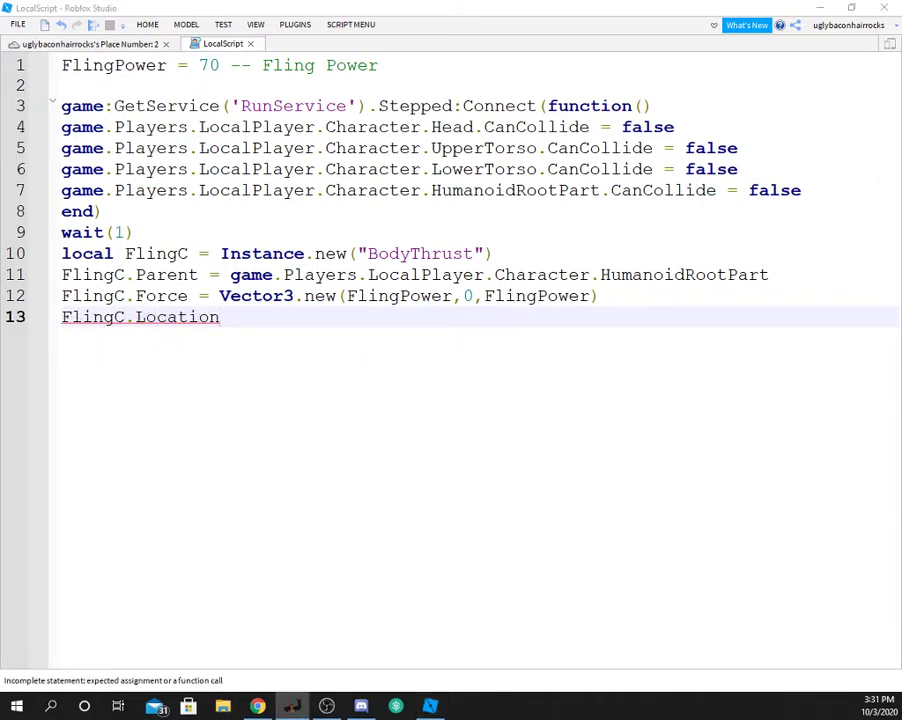
pyautogui.click(256, 314)
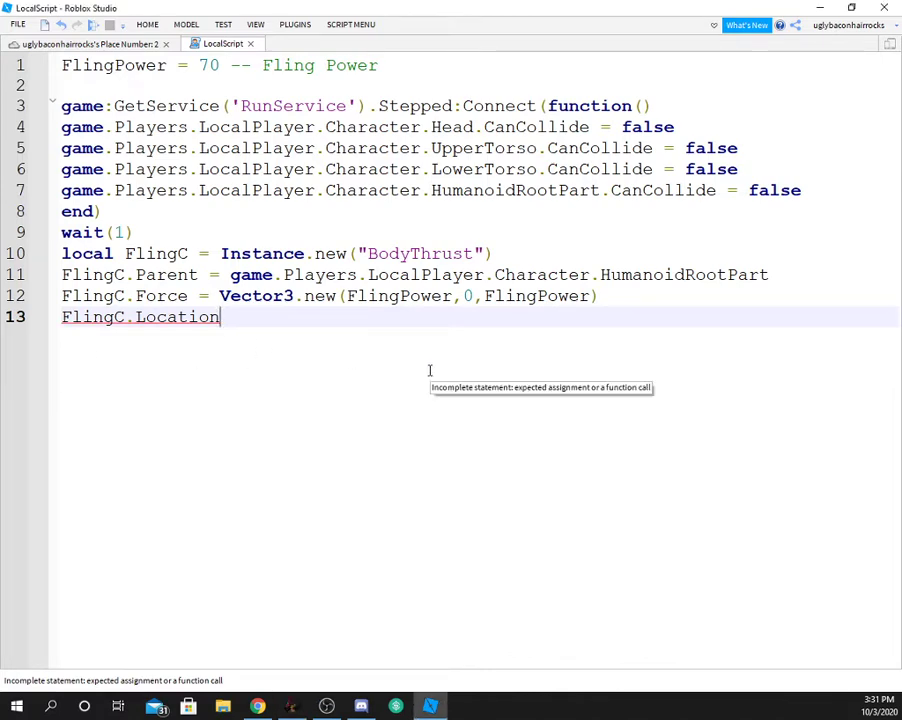
pyautogui.write(' =')
pyautogui.write('game.Players.LocalPlayer.Character.HumanoidRootPart.Position')
pyautogui.hotkey('ctrl', 'z')
pyautogui.write('game.Players.LocalPlayer.Character.HumanoidRootPart.Position')
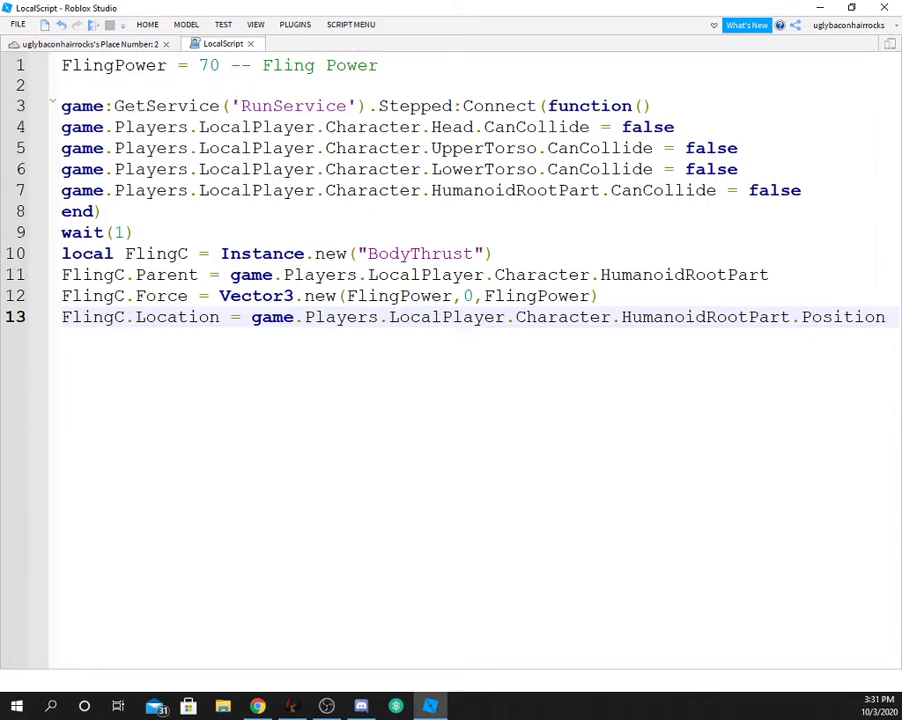
pyautogui.hotkey('alt', 'Tab')
pyautogui.click(718, 510)
pyautogui.keyDown('ctrl'); pyautogui.scroll(-1, 712, 508); pyautogui.keyUp('ctrl')
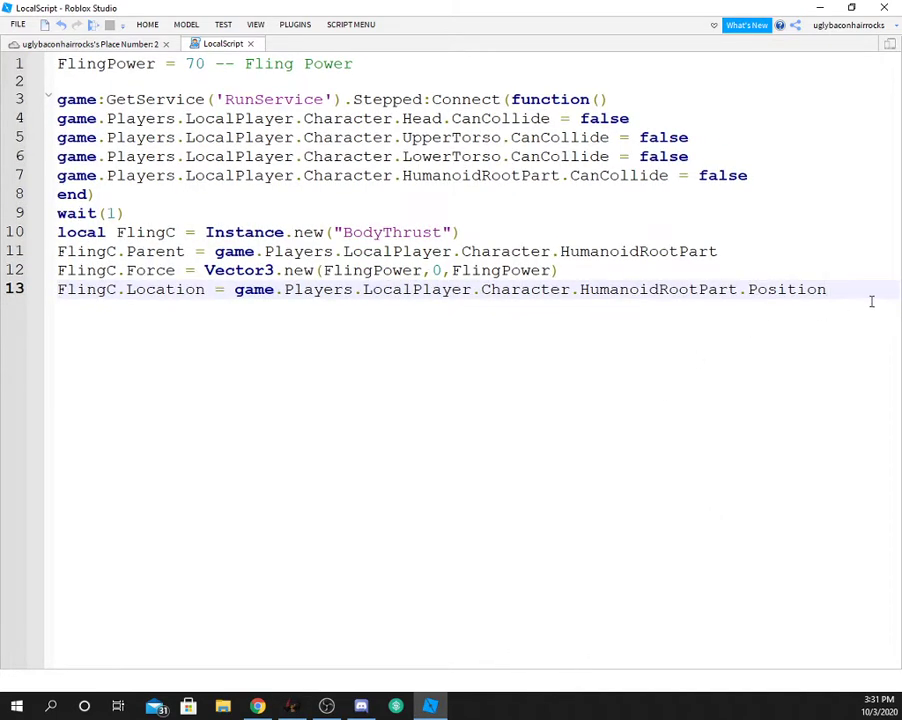
pyautogui.moveTo(870, 302); pyautogui.dragTo(57, 270)
pyautogui.click(851, 294)
pyautogui.press('Return')
# Write line 14 reparenting FlingC to game.Players.LocalPlayer.Character's LowerTorso.
pyautogui.write('FlingC.')
pyautogui.scroll(-1, 293, 374)
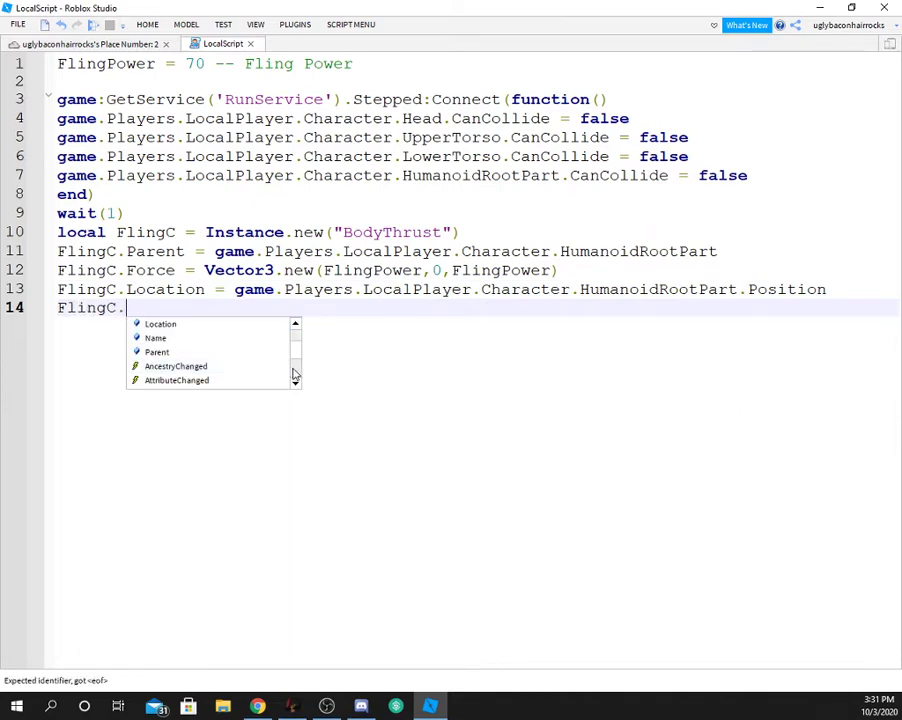
pyautogui.moveTo(435, 447)
pyautogui.press('BackSpace')
pyautogui.press('BackSpace')
pyautogui.press('BackSpace')
pyautogui.press('BackSpace')
pyautogui.press('Return')
pyautogui.write('FlingC.Parent.')
pyautogui.press('BackSpace')
pyautogui.write('= game.Players.LocalPlayer.Characteer.')
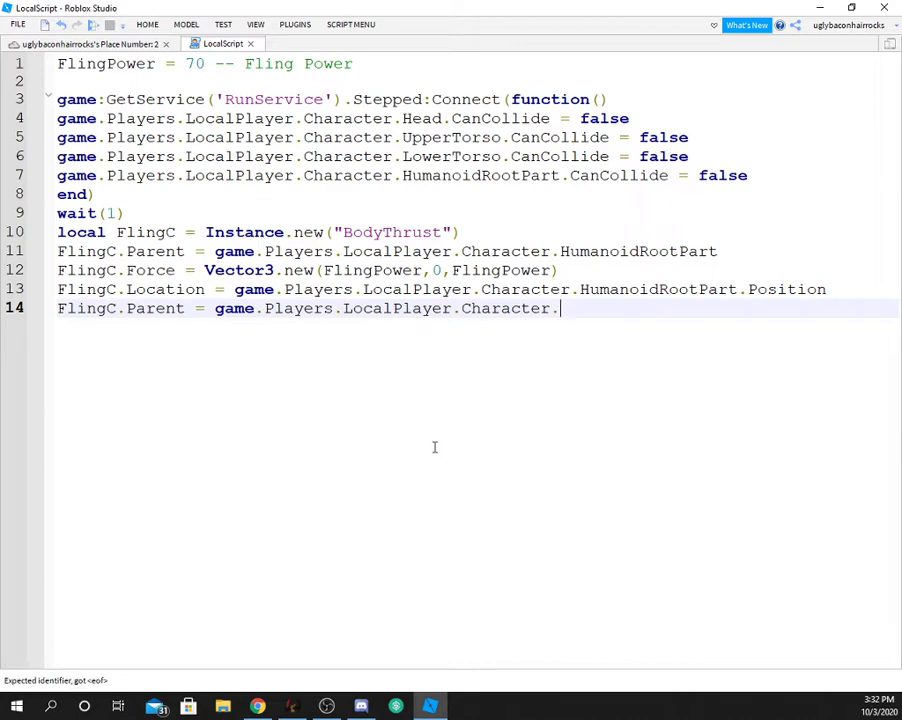
pyautogui.write('LowerTorso')
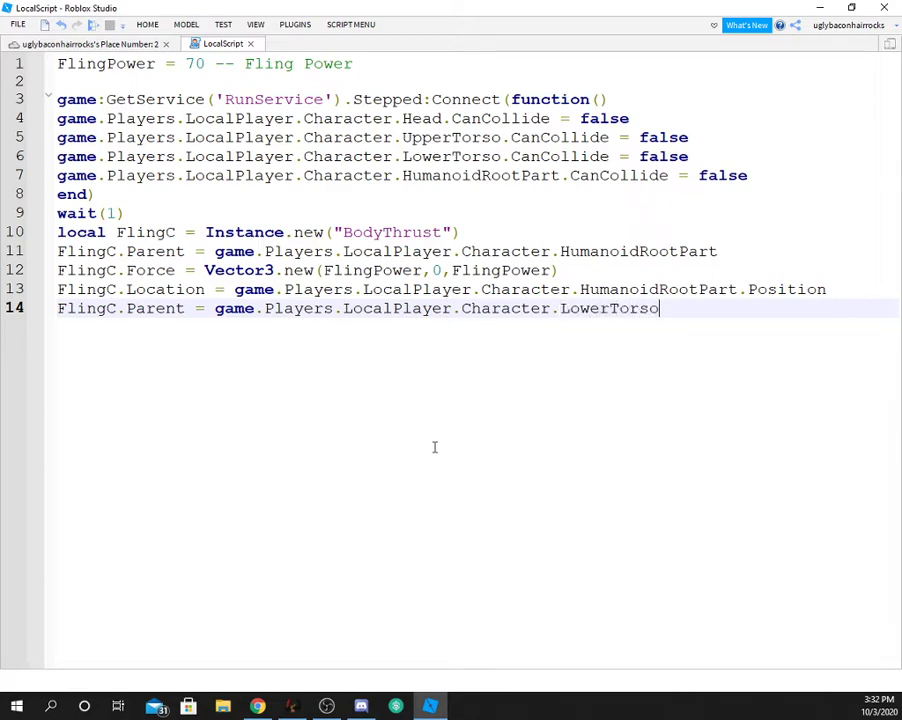
# Add line 15: print(FlingPower + " Power has been Executed.").
pyautogui.press('Return')
pyautogui.write('print(FlingP')
pyautogui.press('Tab')
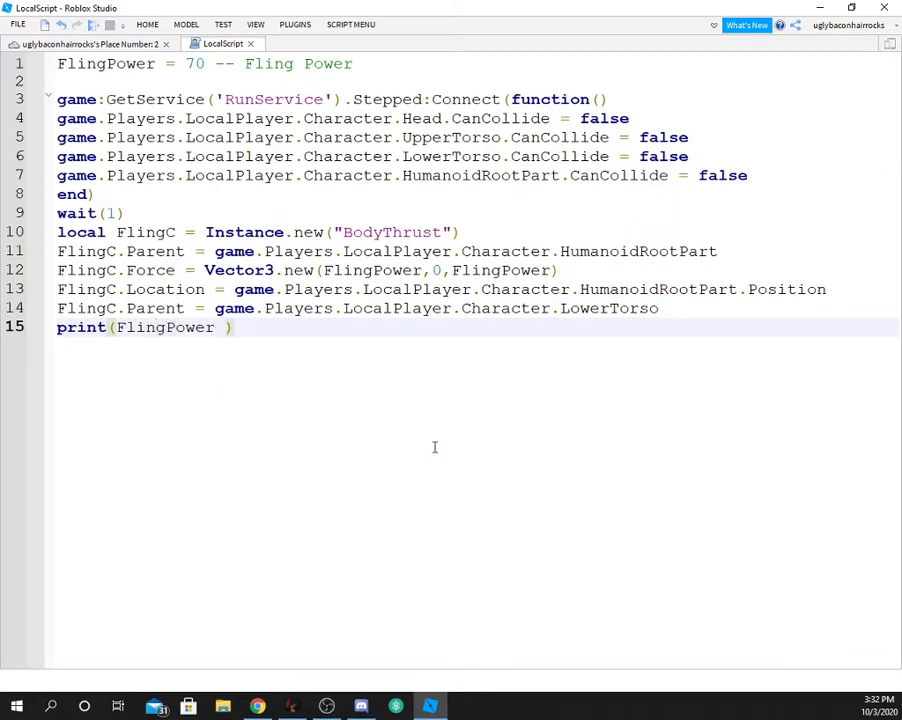
pyautogui.write('+ "')
pyautogui.write(' Fling')
pyautogui.press('BackSpace')
pyautogui.press('BackSpace')
pyautogui.press('BackSpace')
pyautogui.write('Power has been Executed')
pyautogui.press('BackSpace')
pyautogui.write('.')
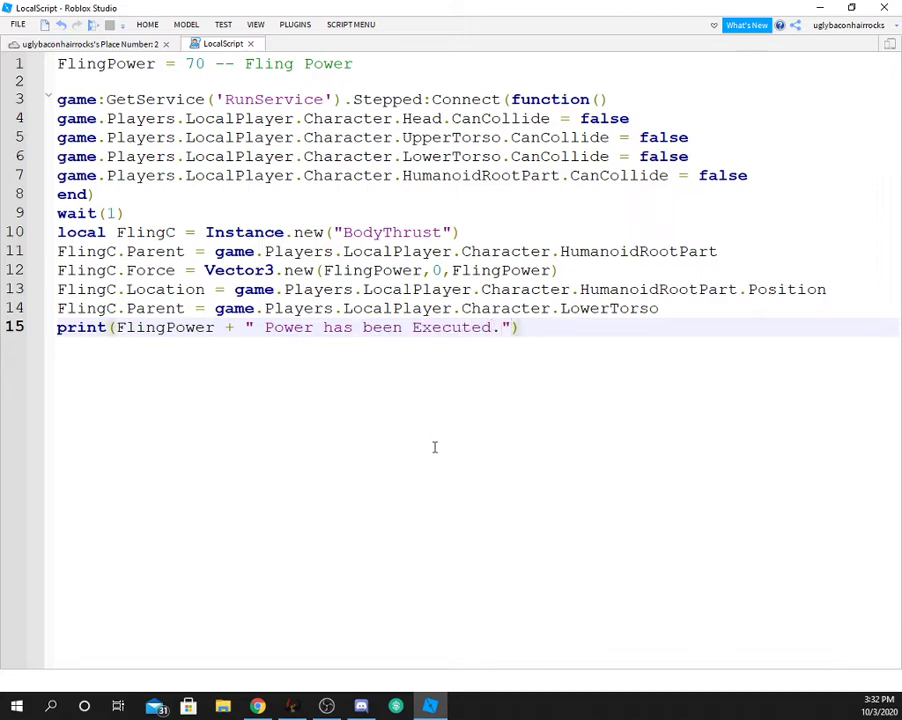
# Add line 16 print(game.Players.Name), then review the script lines 2–16.
pyautogui.press('Return')
pyautogui.write('print(game.Players.Name')
pyautogui.moveTo(532, 540); pyautogui.dragTo(57, 80)
pyautogui.click(444, 414)
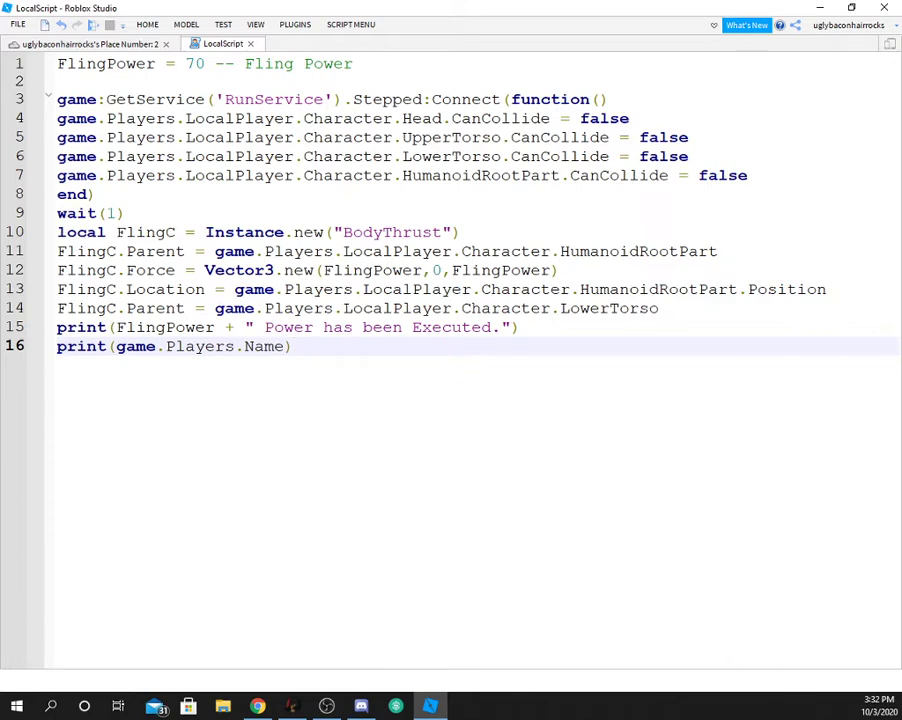
pyautogui.click(291, 706)
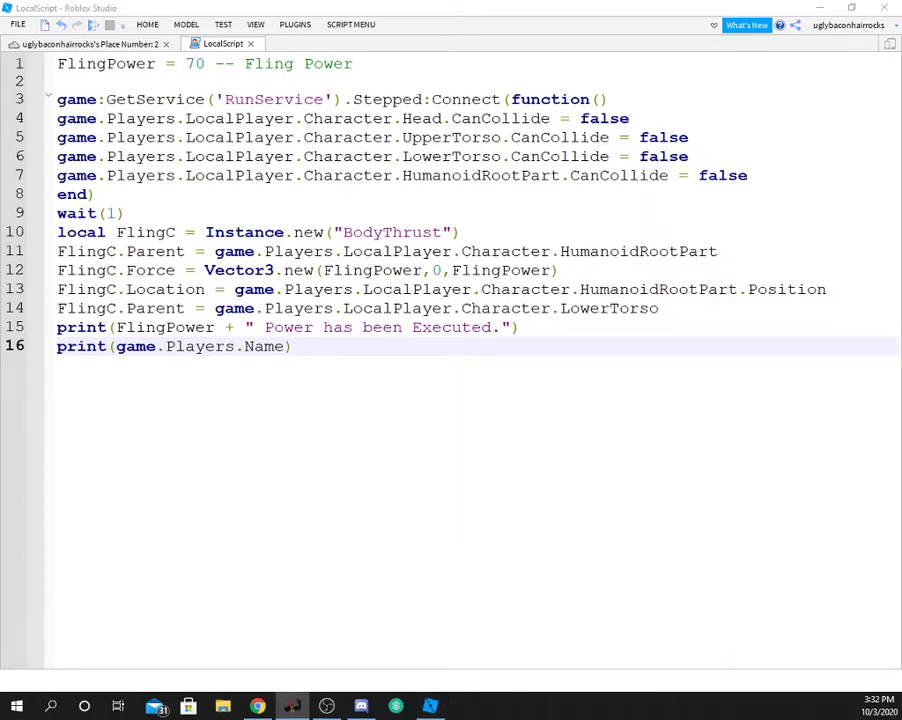
pyautogui.hotkey('alt', 'Tab')
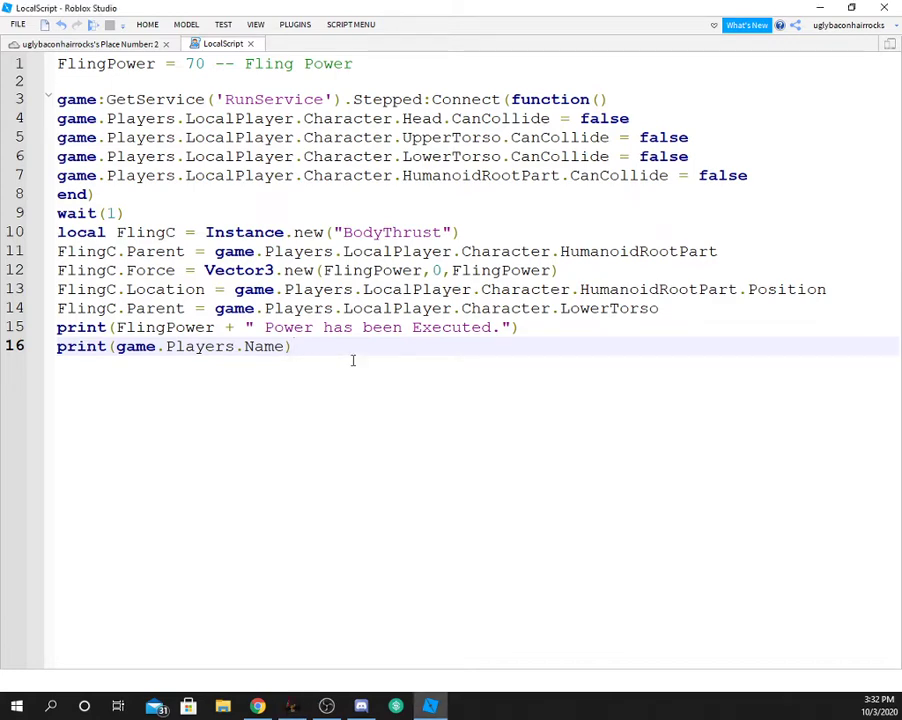
# Draft a line 18 setting LocalPlayer's Humanoid WalkSpeed to 40, then erase it.
pyautogui.press('Return')
pyautogui.press('Return')
pyautogui.write('ga')
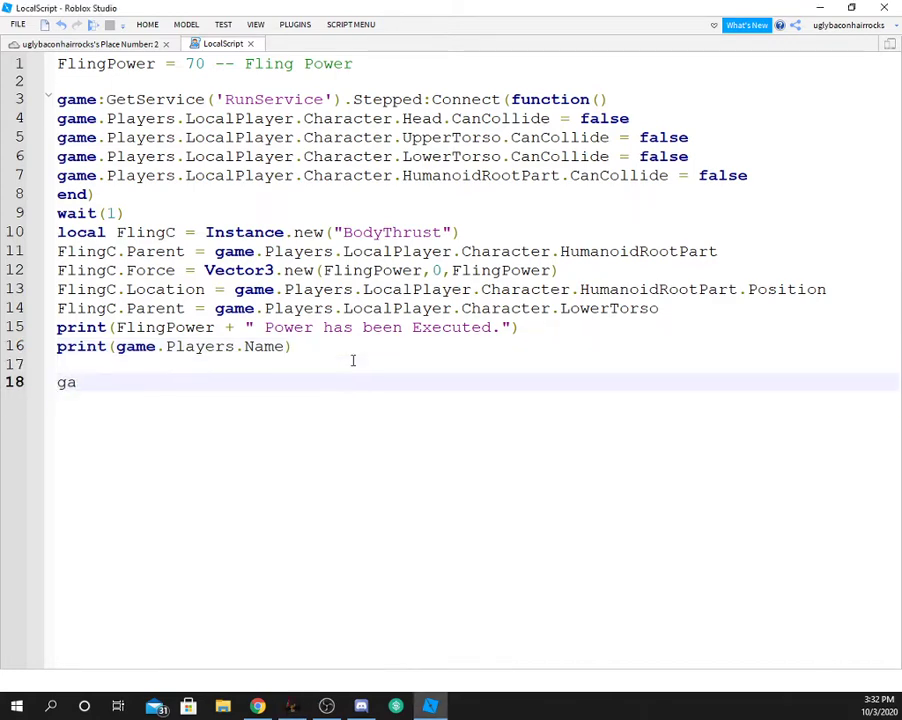
pyautogui.write('me.P')
pyautogui.press('Tab')
pyautogui.write('.')
pyautogui.hotkey('ctrl', 'z')
pyautogui.hotkey('ctrl', 'z')
pyautogui.write('Pla')
pyautogui.press('Tab')
pyautogui.write('.Loca')
pyautogui.press('Tab')
pyautogui.write('.CanCollide = fal')
pyautogui.press('BackSpace')
pyautogui.press('BackSpace')
pyautogui.press('BackSpace')
pyautogui.press('BackSpace')
pyautogui.press('BackSpace')
pyautogui.press('BackSpace')
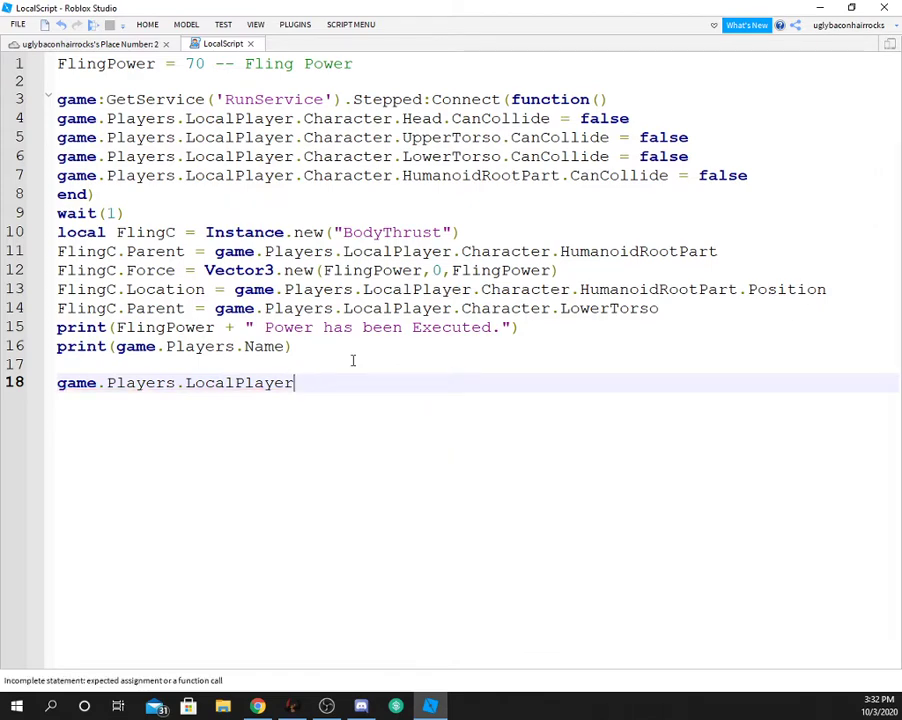
pyautogui.write('.Chara')
pyautogui.write('ter.Humanoid.WalkSpeed')
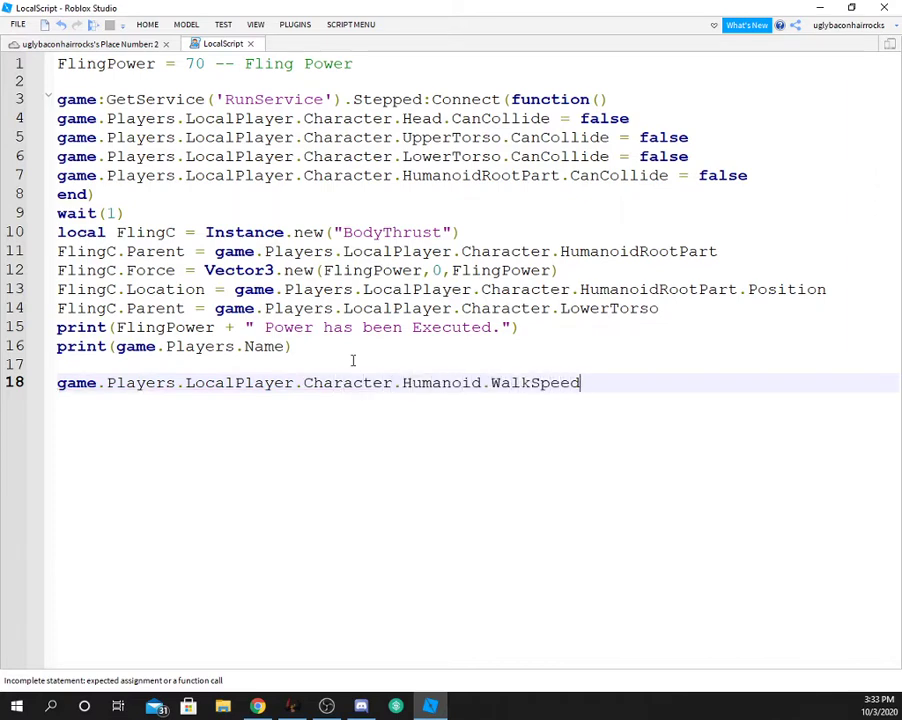
pyautogui.write(' = 40')
pyautogui.press('BackSpace')
pyautogui.press('BackSpace')
pyautogui.press('BackSpace')
pyautogui.press('BackSpace')
pyautogui.press('BackSpace')
pyautogui.press('BackSpace')
pyautogui.press('BackSpace')
pyautogui.press('BackSpace')
pyautogui.press('BackSpace')
pyautogui.press('BackSpace')
pyautogui.press('BackSpace')
pyautogui.press('BackSpace')
pyautogui.press('BackSpace')
# Select the script text, then close Roblox Studio with Alt+F4 to trigger the save prompt.
pyautogui.moveTo(352, 360); pyautogui.dragTo(57, 62)
pyautogui.rightClick(150, 112)
pyautogui.click(200, 160)
pyautogui.click(63, 233)
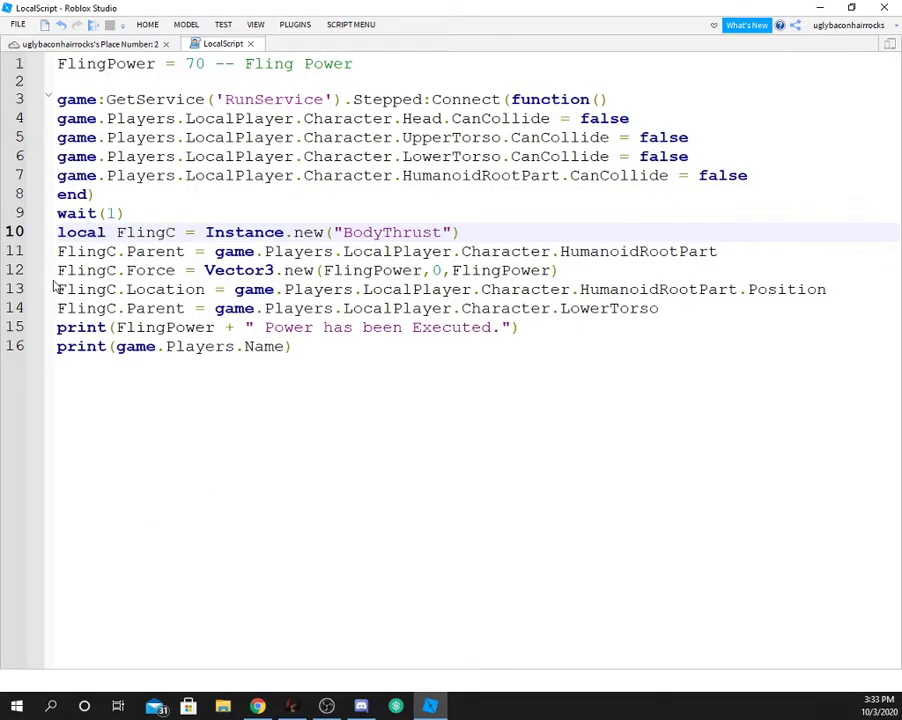
pyautogui.hotkey('alt', 'F4')
# Save the Studio changes and paste the fling script over Sk8r's sample Lua code.
pyautogui.click(395, 366)
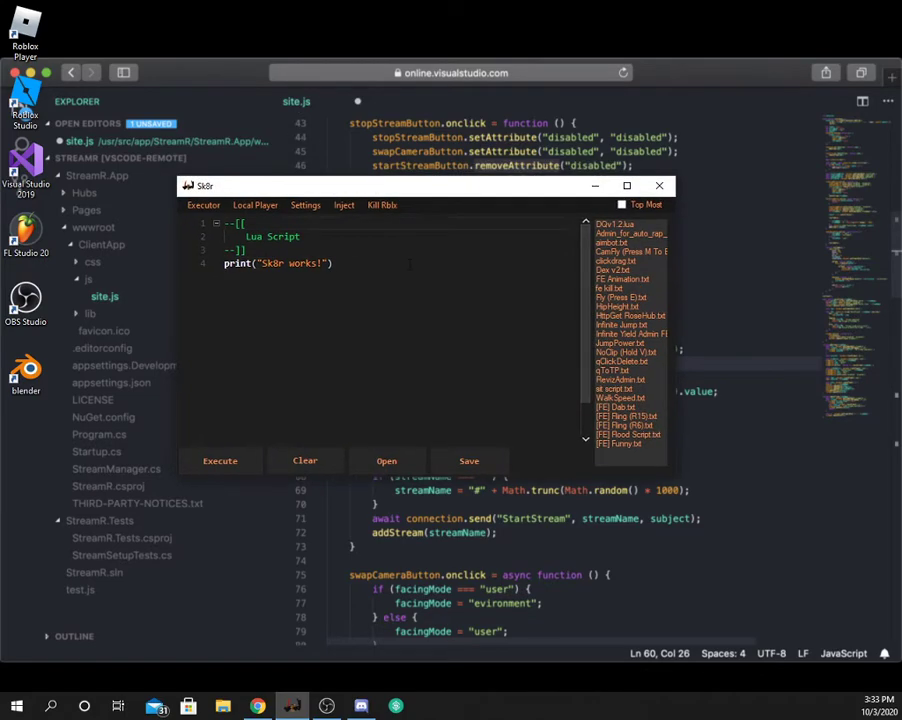
pyautogui.rightClick(314, 246)
pyautogui.press('Escape')
pyautogui.hotkey('ctrl', 'v')
pyautogui.scroll(-3, 386, 421)
pyautogui.scroll(3, 371, 420)
pyautogui.click(210, 495)
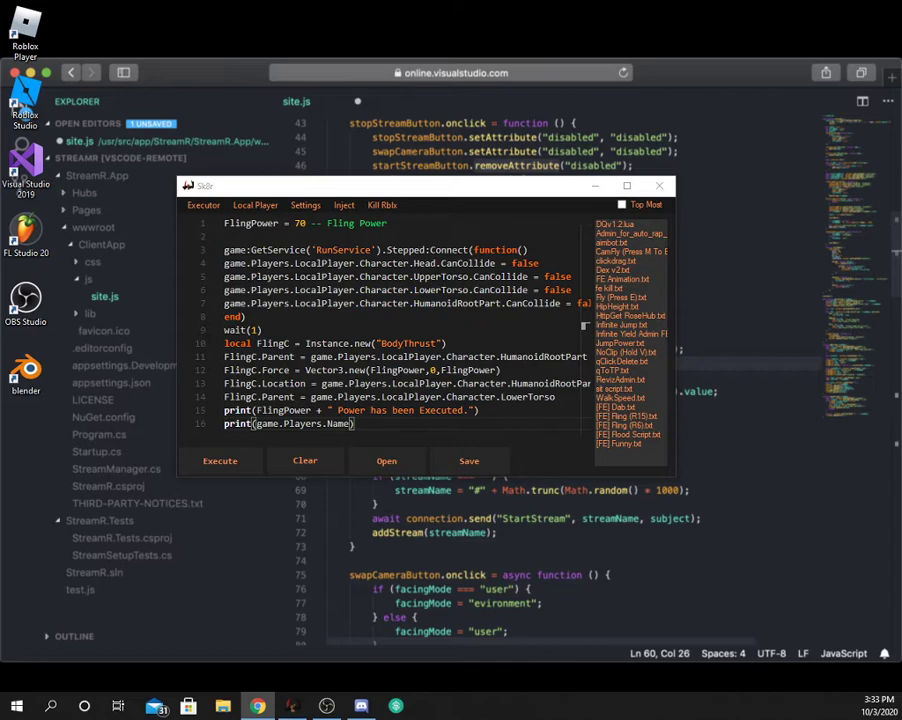
pyautogui.rightClick(361, 706)
pyautogui.click(358, 682)
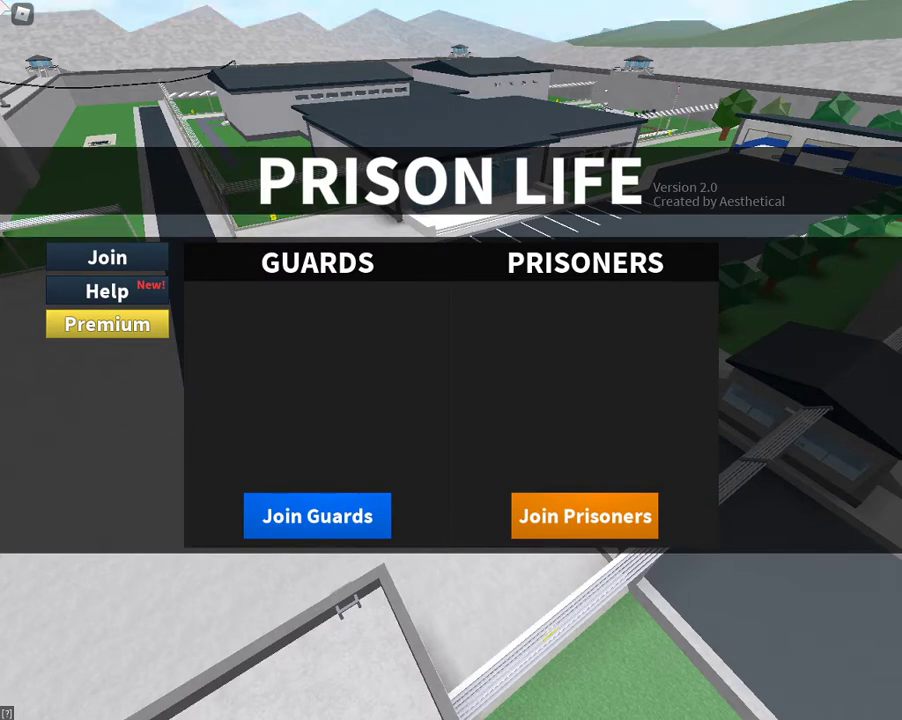
# Walk the inmate forward, reset the character via the game menu, and restore Sk8r.
pyautogui.hotkey('alt', 'Tab')
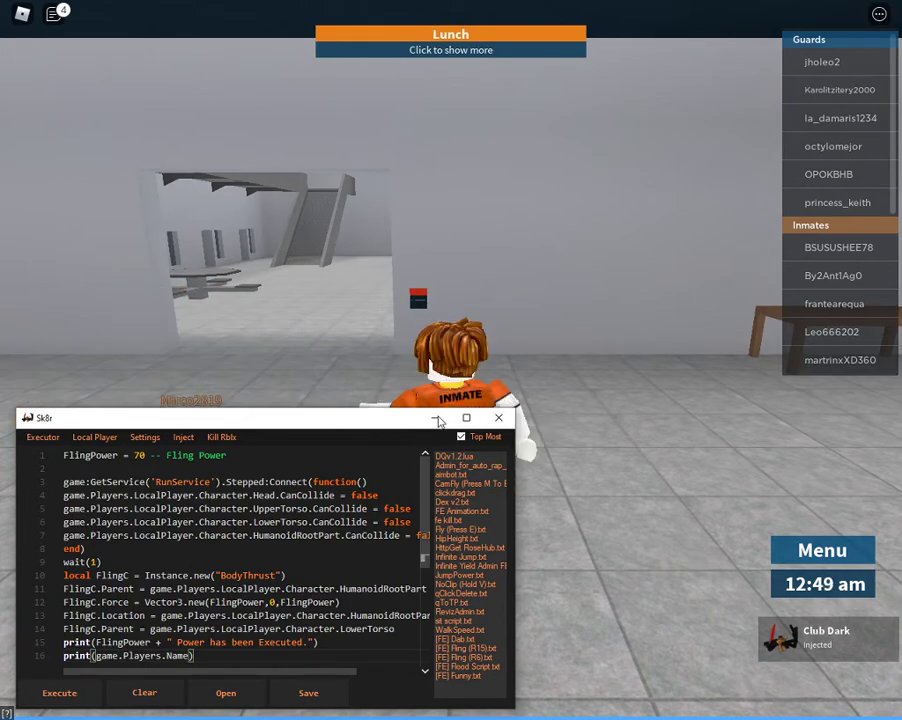
pyautogui.click(498, 417)
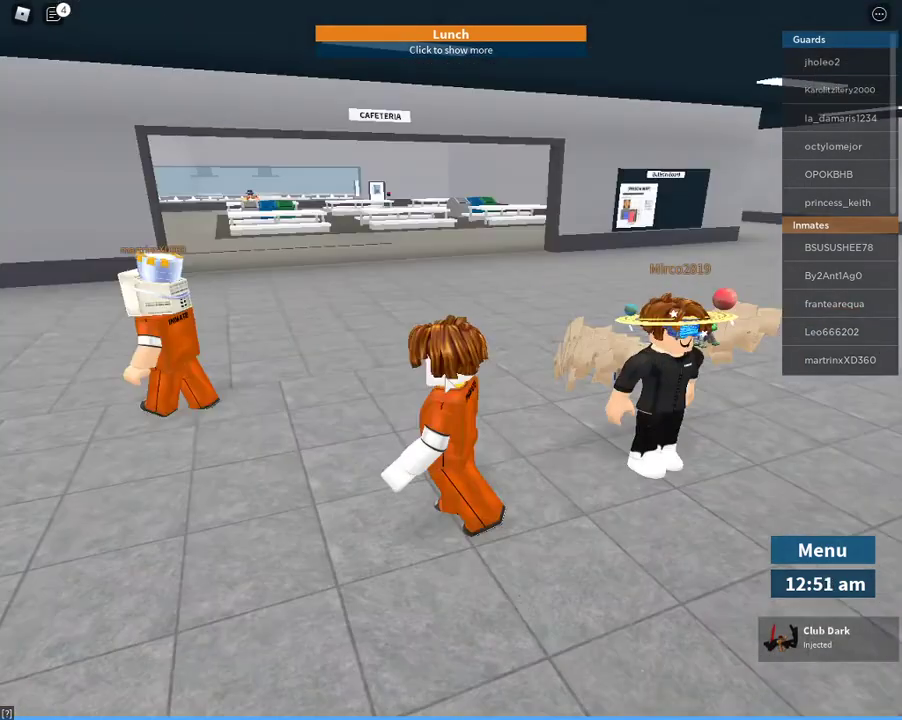
pyautogui.press('w')
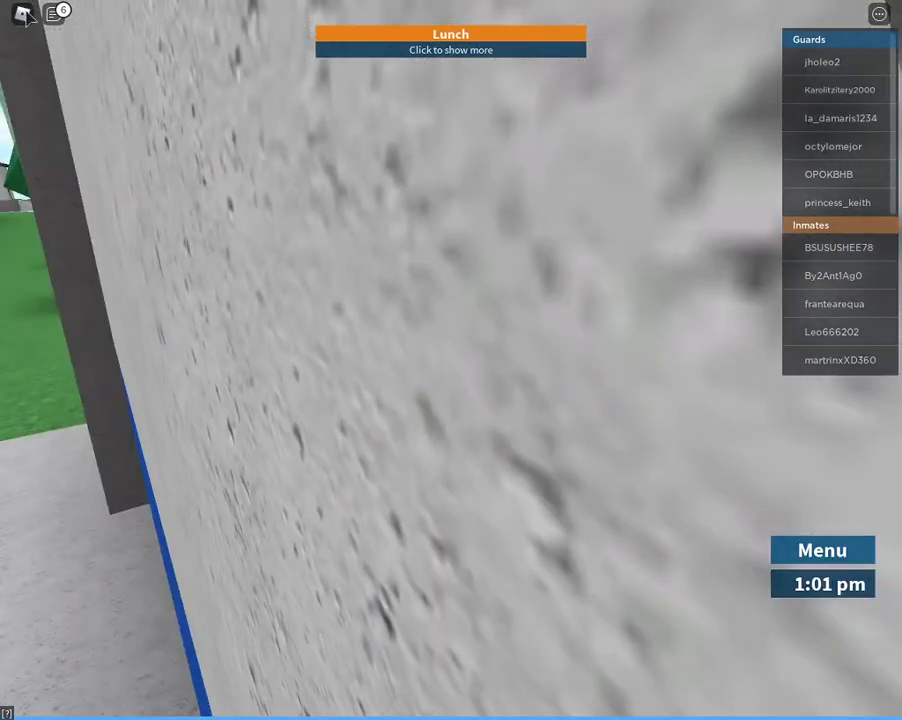
pyautogui.click(22, 13)
pyautogui.press('r')
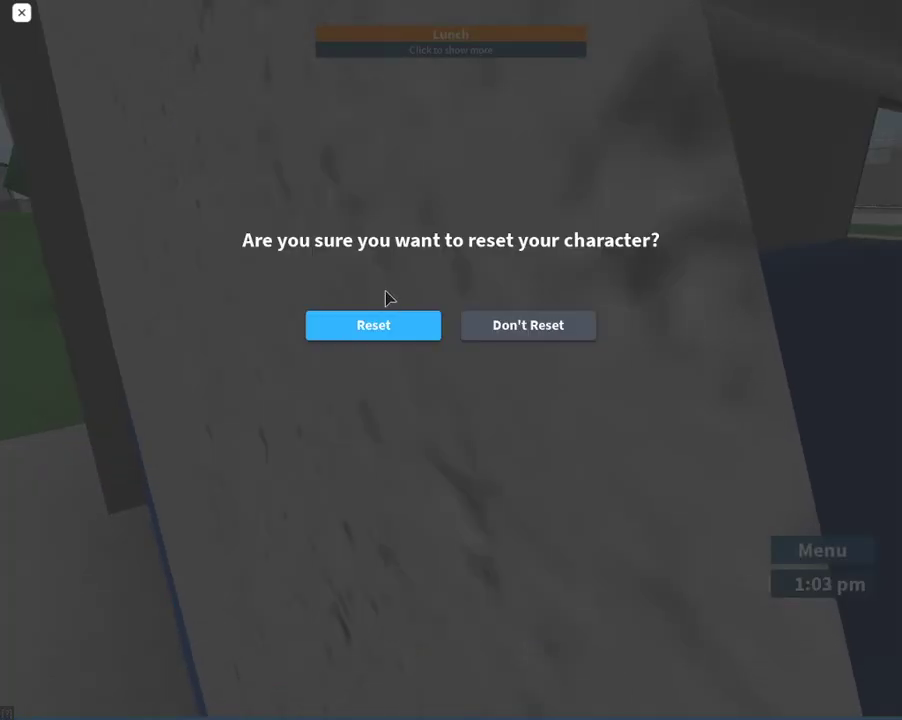
pyautogui.click(370, 325)
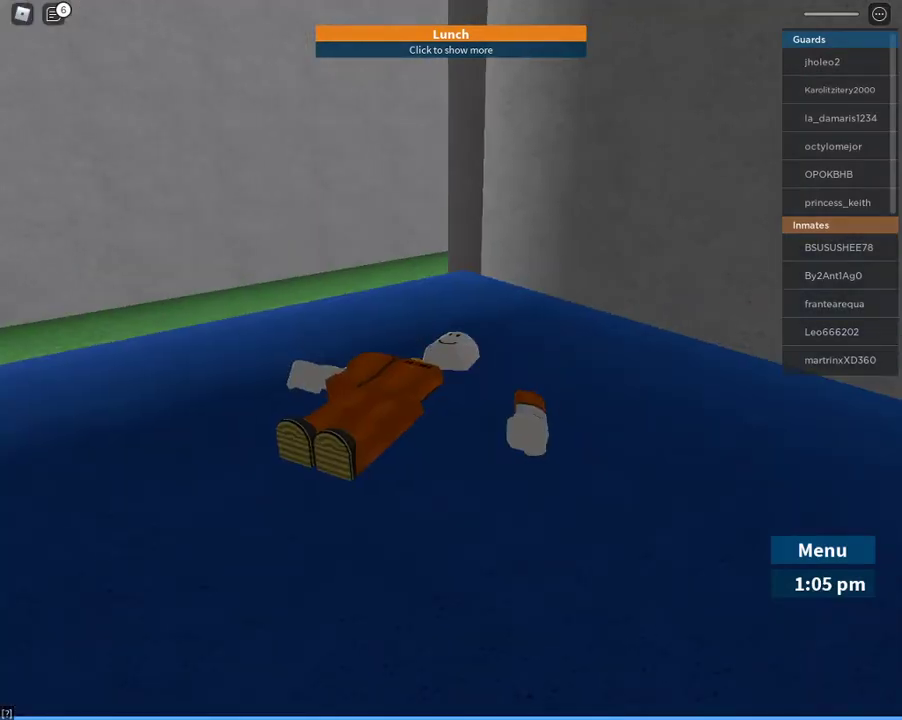
pyautogui.hotkey('alt', 'Tab')
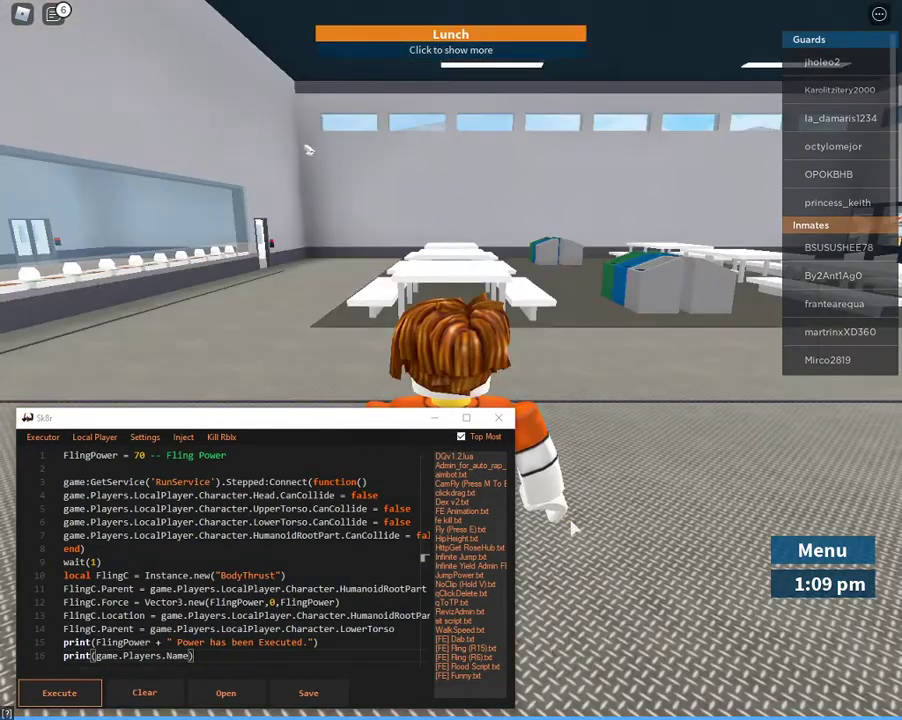
# Read the UpperTorso errors in the F9 developer console, then walk up to another prisoner.
pyautogui.press('F9')
pyautogui.hotkey('alt', 'Tab')
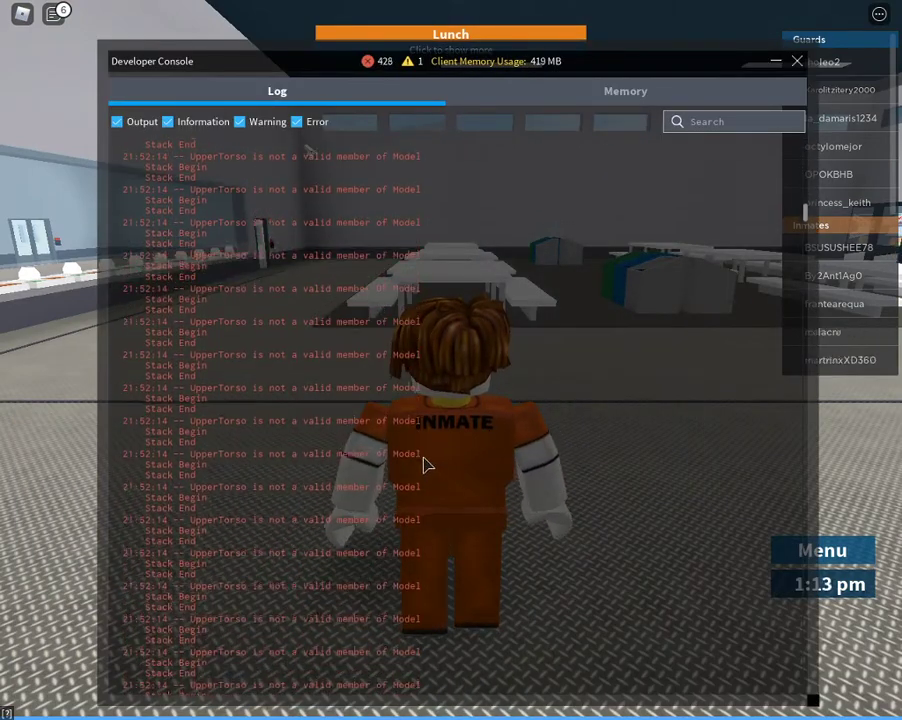
pyautogui.press('F9')
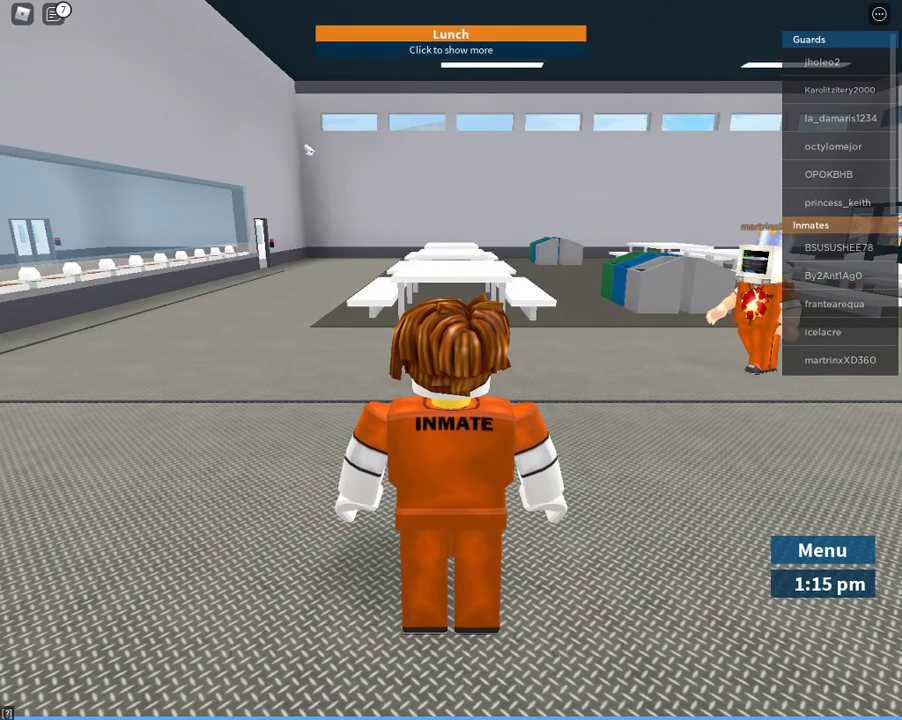
pyautogui.hotkey('alt', 'Tab')
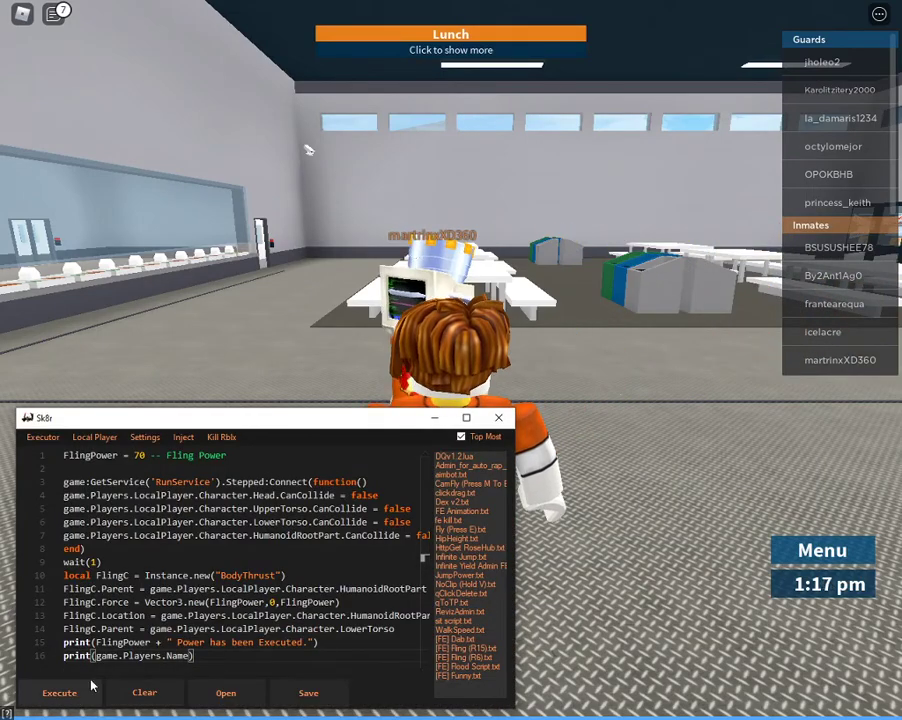
pyautogui.click(434, 417)
pyautogui.press('w')
pyautogui.moveTo(308, 150); pyautogui.dragTo(413, 412, button='right')
# Replace the print lines with game.Players.LocalPlayer.Character.Humanoid.Health = 9999.
pyautogui.press('a')
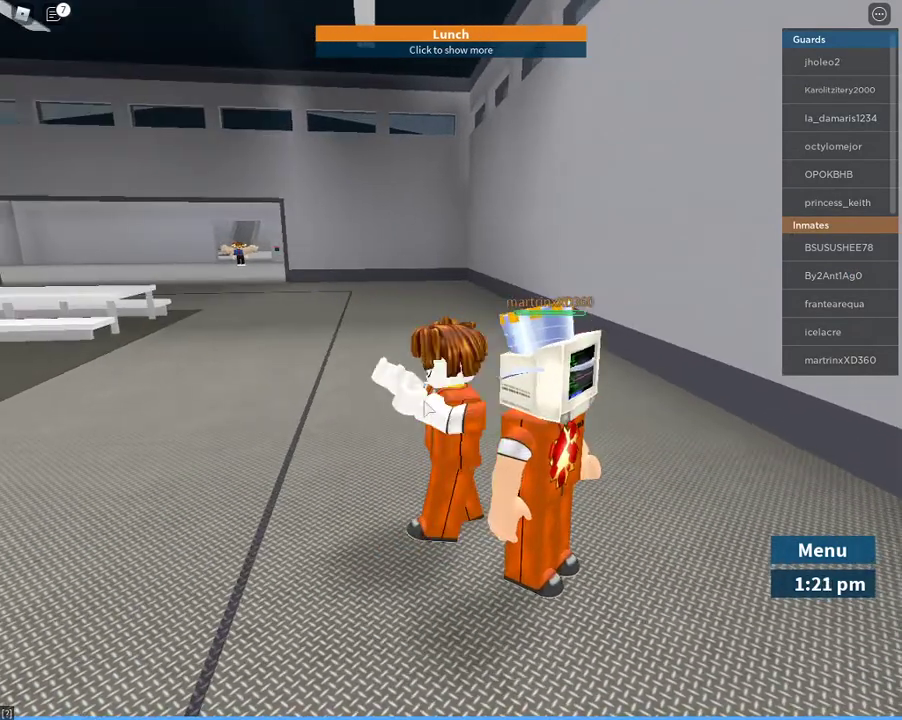
pyautogui.hotkey('alt', 'Tab')
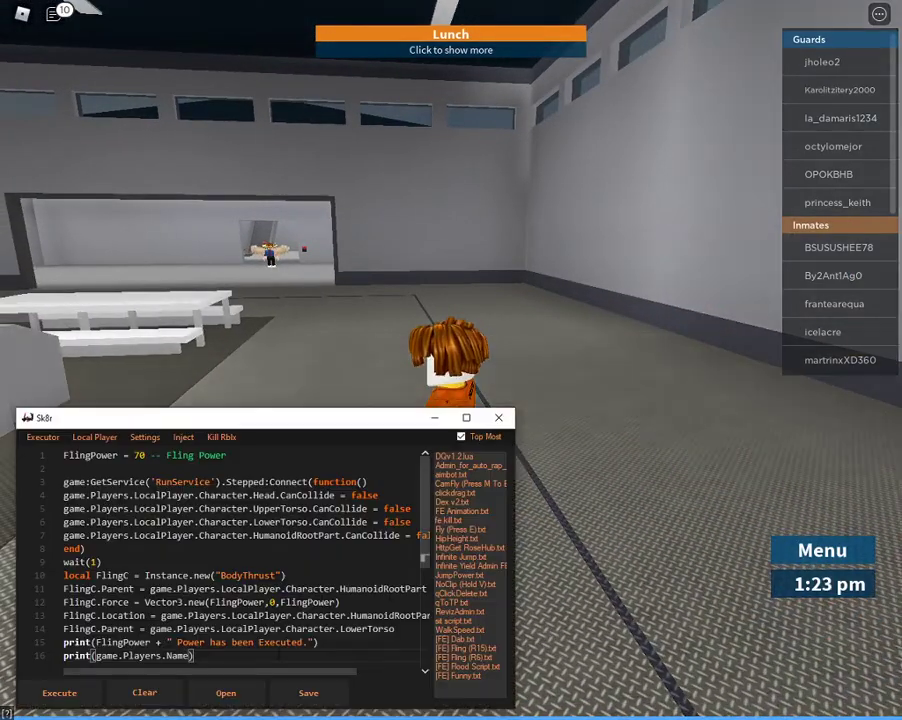
pyautogui.press('BackSpace')
pyautogui.press('BackSpace')
pyautogui.press('BackSpace')
pyautogui.press('BackSpace')
pyautogui.press('BackSpace')
pyautogui.press('BackSpace')
pyautogui.press('BackSpace')
pyautogui.press('BackSpace')
pyautogui.press('BackSpace')
pyautogui.press('BackSpace')
pyautogui.press('BackSpace')
pyautogui.press('BackSpace')
pyautogui.press('BackSpace')
pyautogui.press('BackSpace')
pyautogui.press('BackSpace')
pyautogui.press('BackSpace')
pyautogui.press('BackSpace')
pyautogui.press('BackSpace')
pyautogui.press('BackSpace')
pyautogui.write('game.Players.LocalPlayer.Charac')
pyautogui.write('er.Humanoid.Ha')
pyautogui.press('BackSpace')
pyautogui.press('BackSpace')
pyautogui.write('Hwe')
pyautogui.press('BackSpace')
pyautogui.press('BackSpace')
pyautogui.write('ealth = 9999')
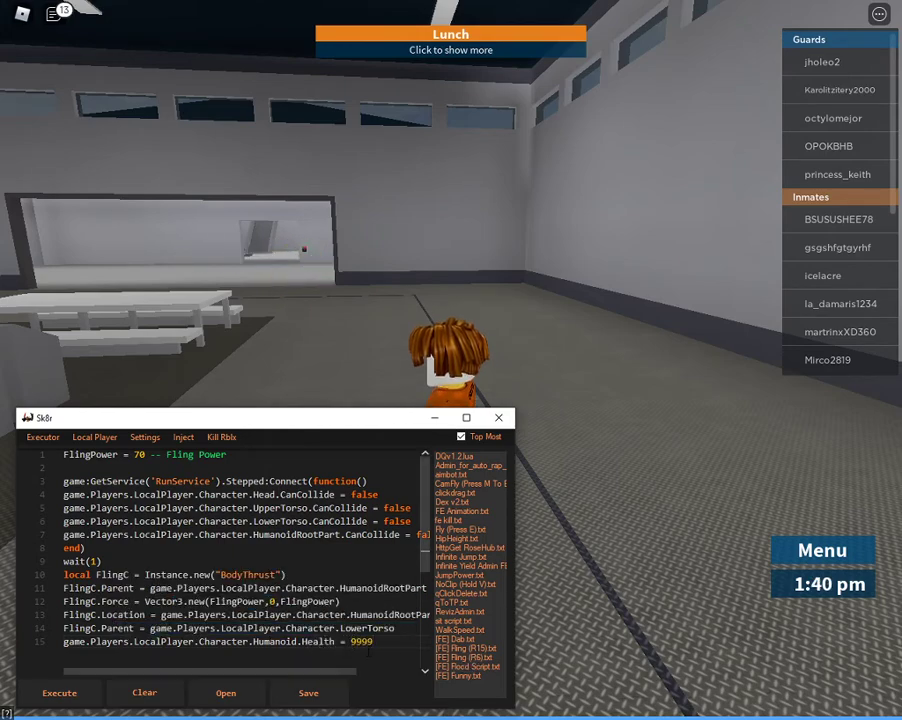
# Add local FF = Instance.new("ForceField") and FF.Parent = game.Players.LocalPlayer.
pyautogui.hotkey('ctrl', 'a')
pyautogui.click(391, 645)
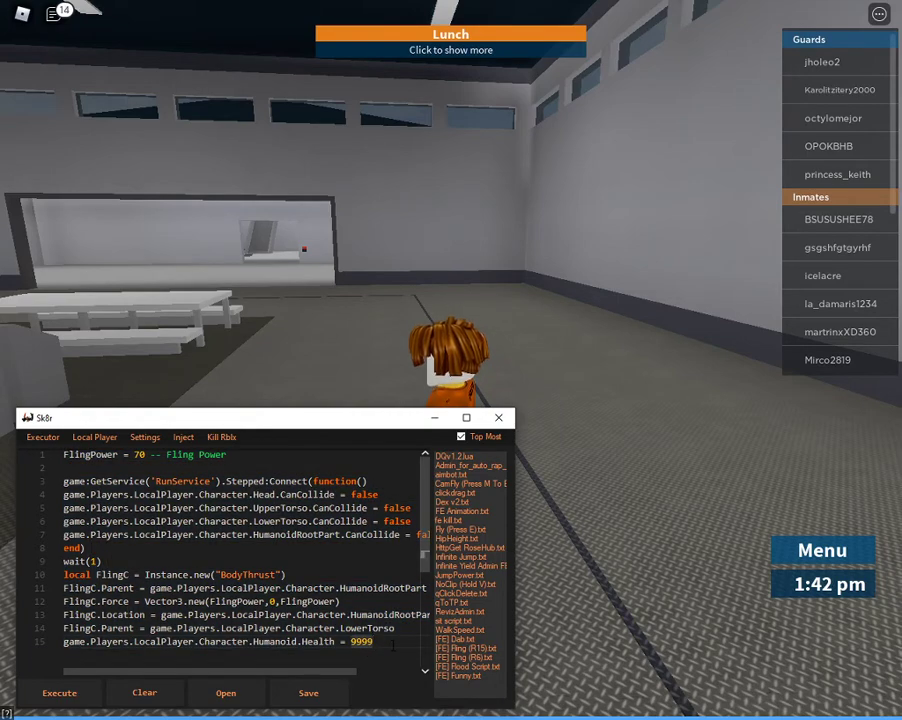
pyautogui.press('Return')
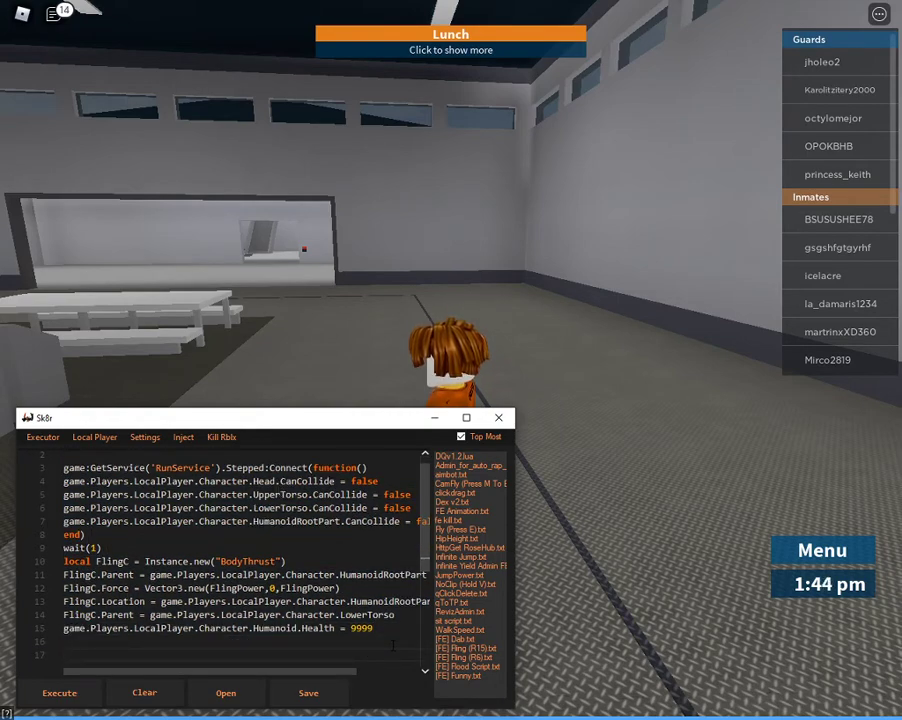
pyautogui.write('local FF = ga')
pyautogui.press('BackSpace')
pyautogui.press('BackSpace')
pyautogui.write('Instance')
pyautogui.press('BackSpace')
pyautogui.press('BackSpace')
pyautogui.press('BackSpace')
pyautogui.write('ew')
pyautogui.click(232, 654)
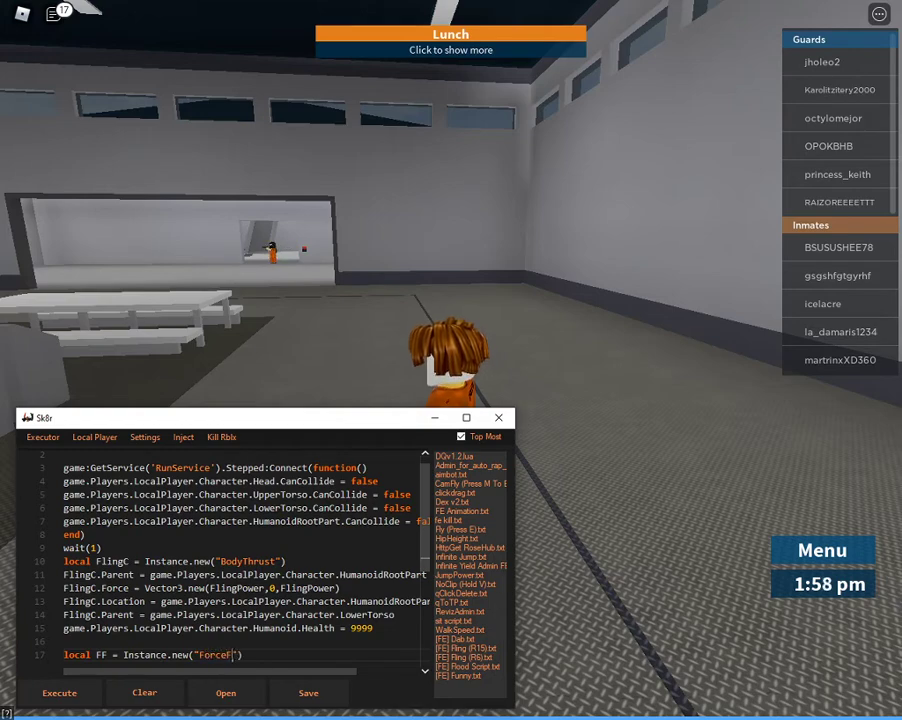
pyautogui.write('ield')
pyautogui.press('Return')
pyautogui.write('FF.Parent =  game.Players.LocalPlayer')
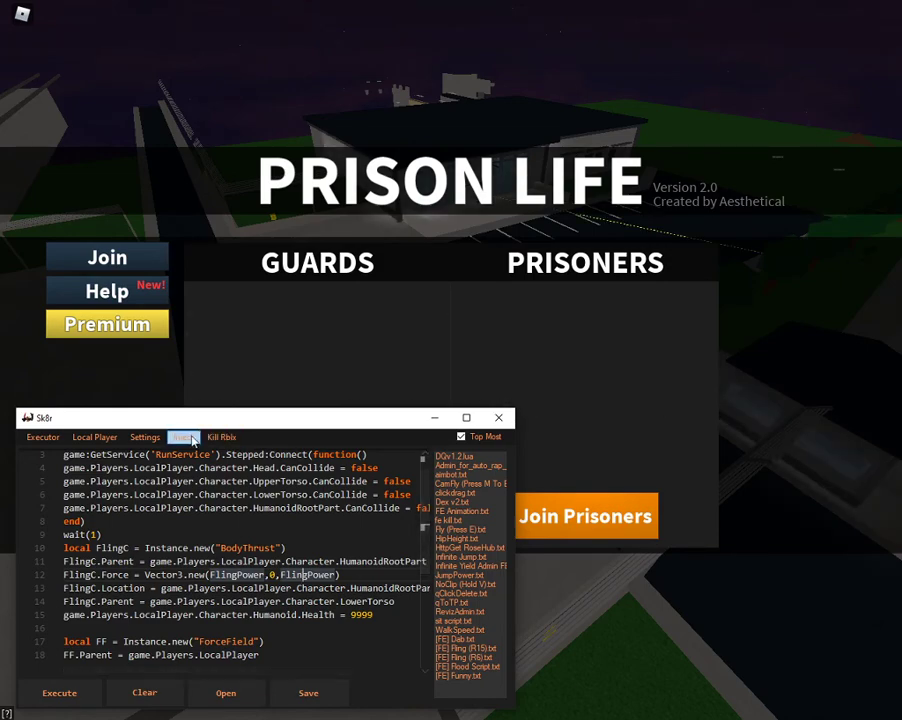
# Inject Sk8r, join the Prisoners team, execute the fling script, and run the inmate outdoors.
pyautogui.click(183, 437)
pyautogui.moveTo(317, 262)
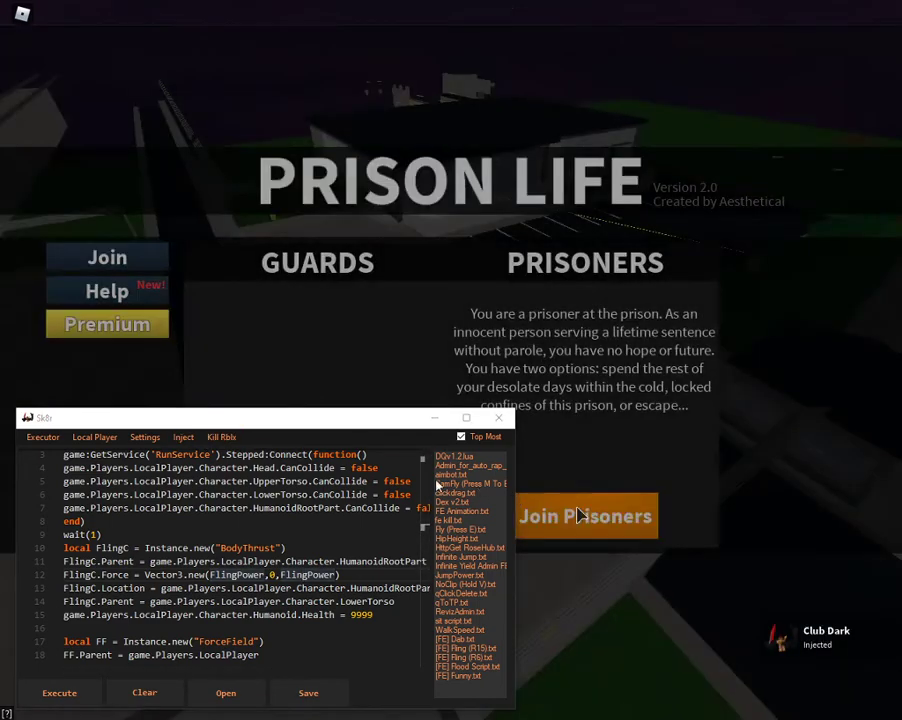
pyautogui.click(577, 516)
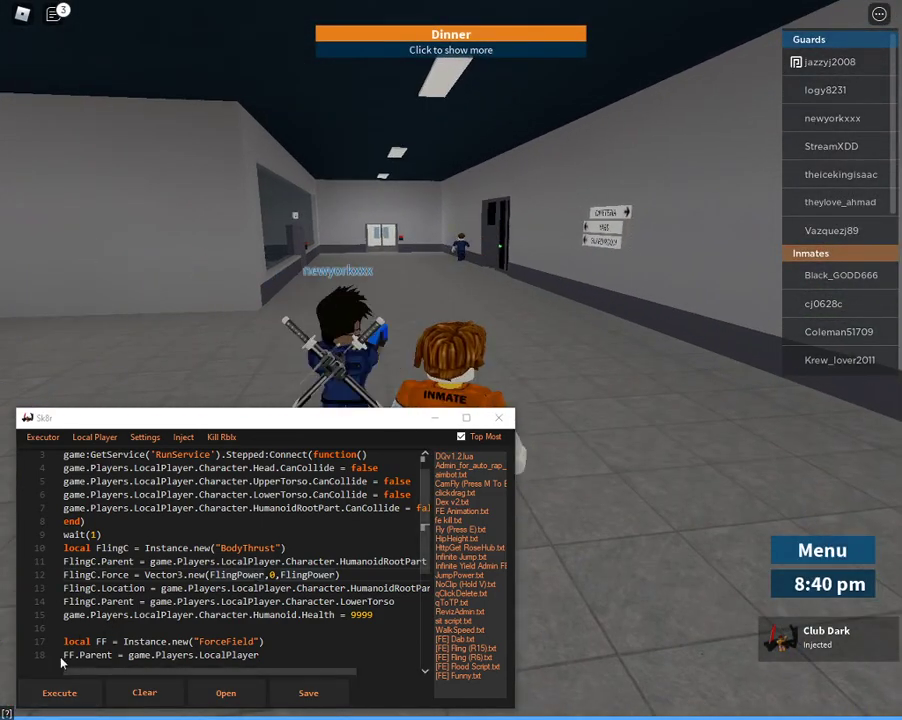
pyautogui.click(57, 696)
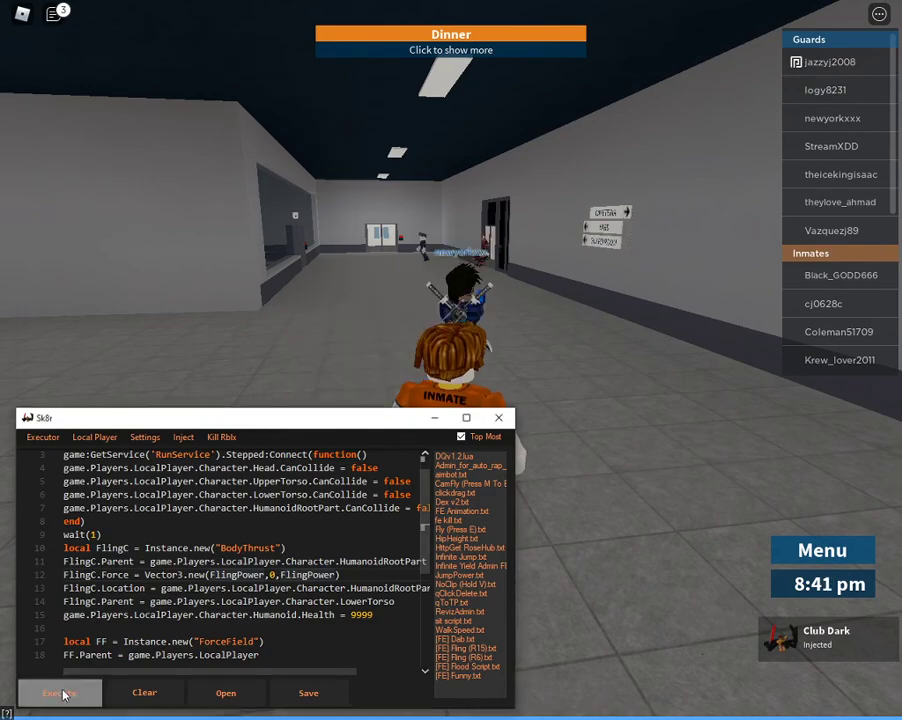
pyautogui.click(434, 418)
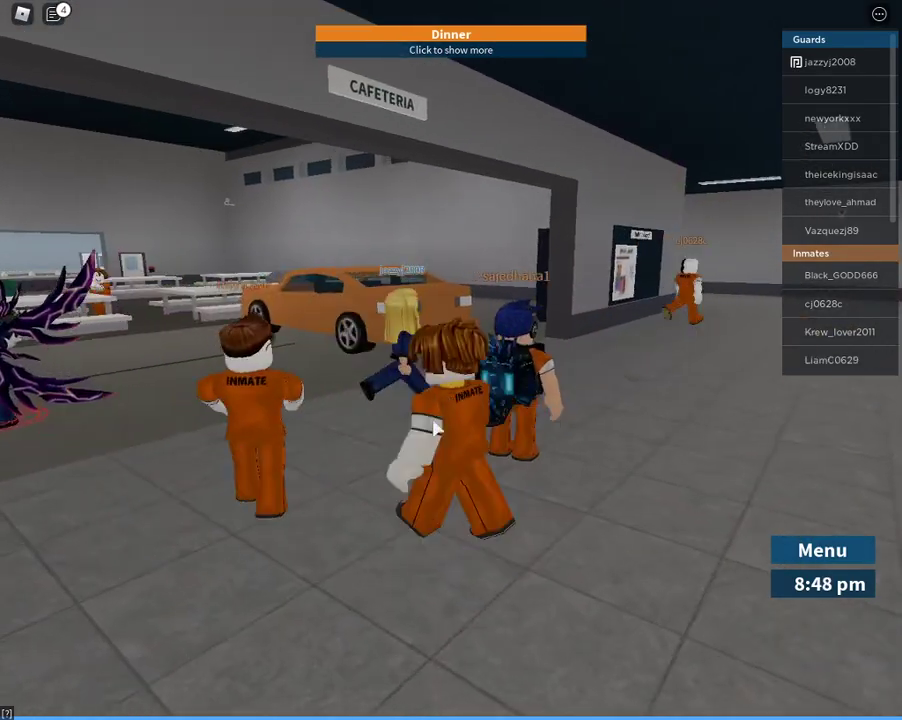
pyautogui.press('w')
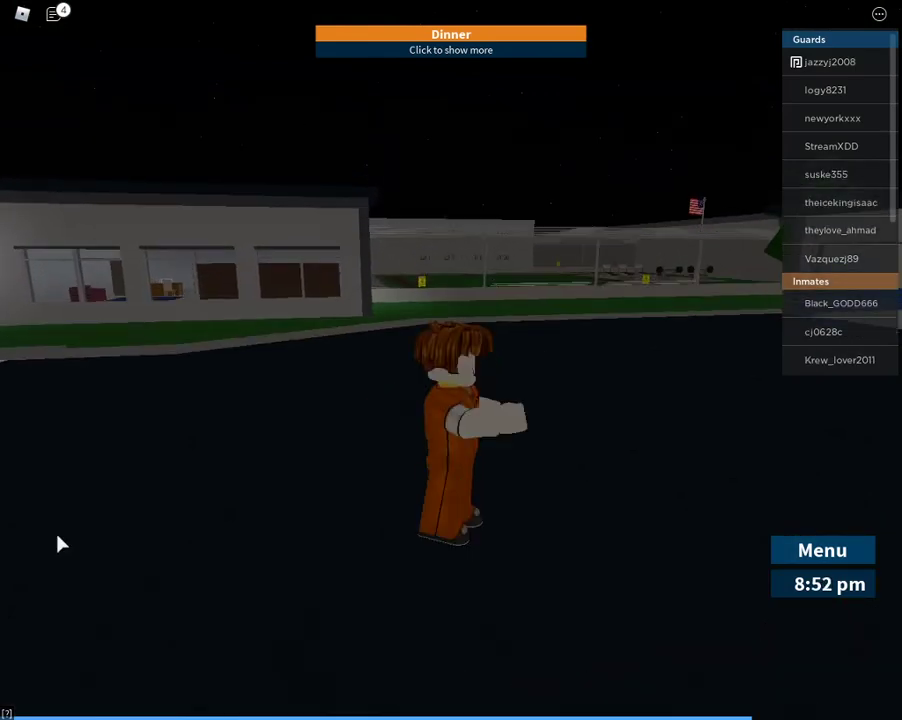
pyautogui.hotkey('alt', 'Tab')
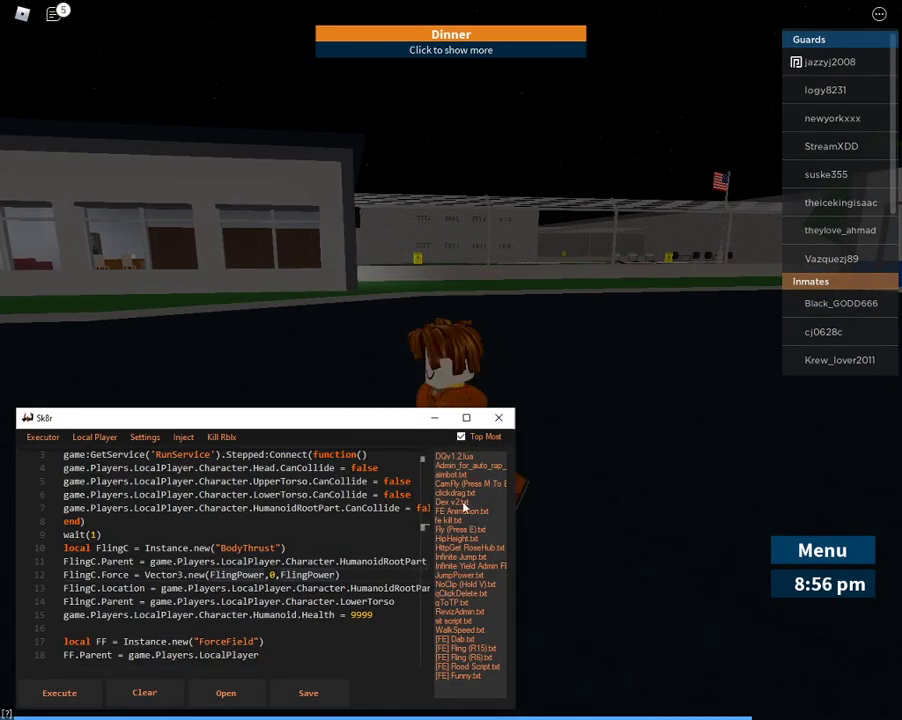
# Load and execute the Fly (Press E) script, then check it in the game.
pyautogui.click(460, 529)
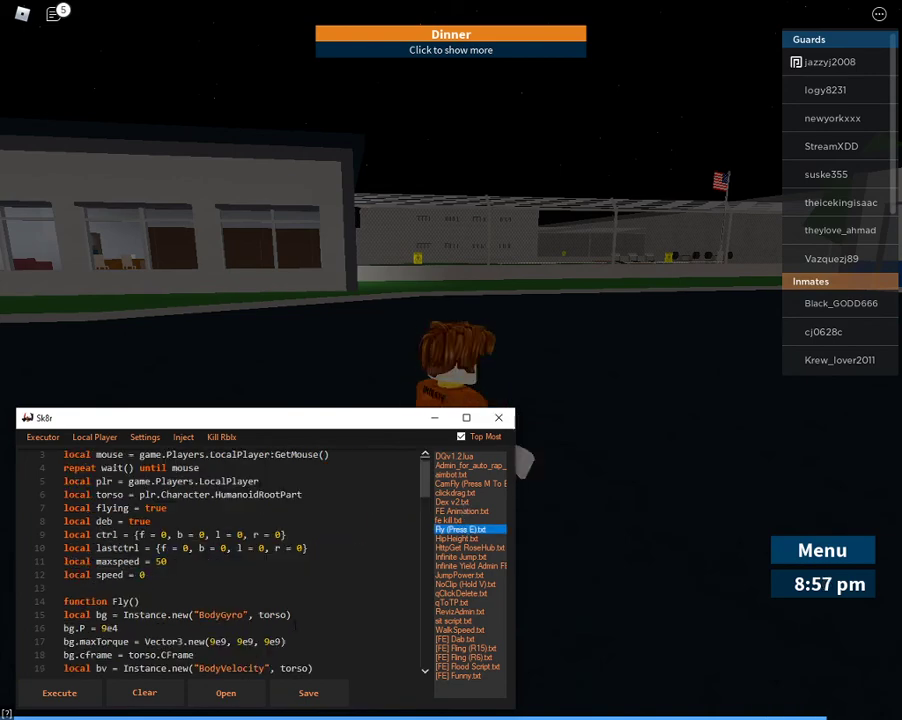
pyautogui.click(77, 691)
pyautogui.hotkey('alt', 'Tab')
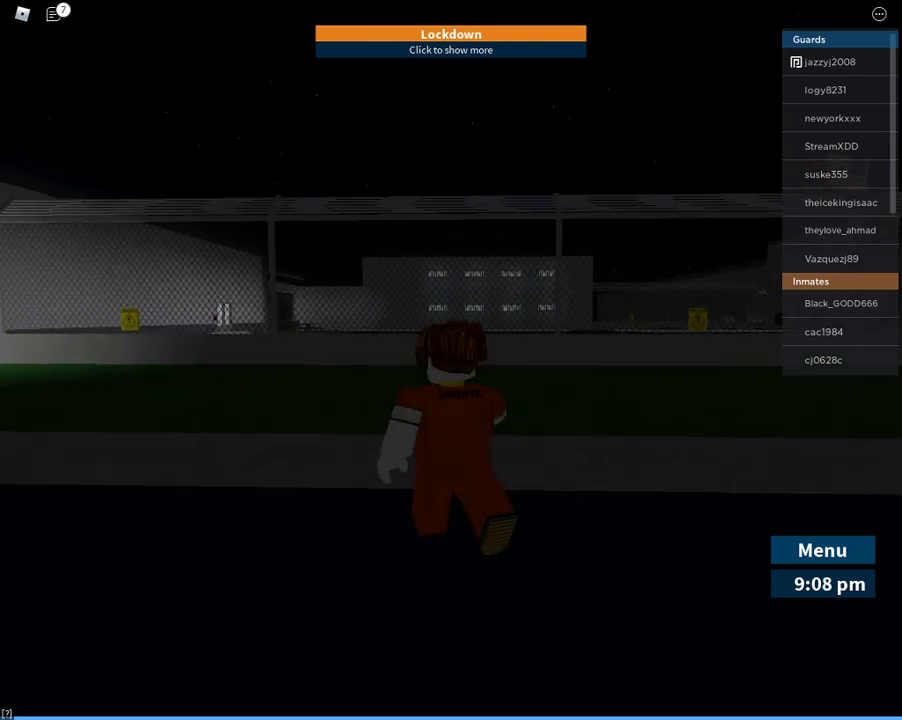
pyautogui.hotkey('alt', 'Tab')
# Clear the editor, set WalkSpeed to 29, and execute it.
pyautogui.scroll(-10, 240, 560)
pyautogui.click(144, 692)
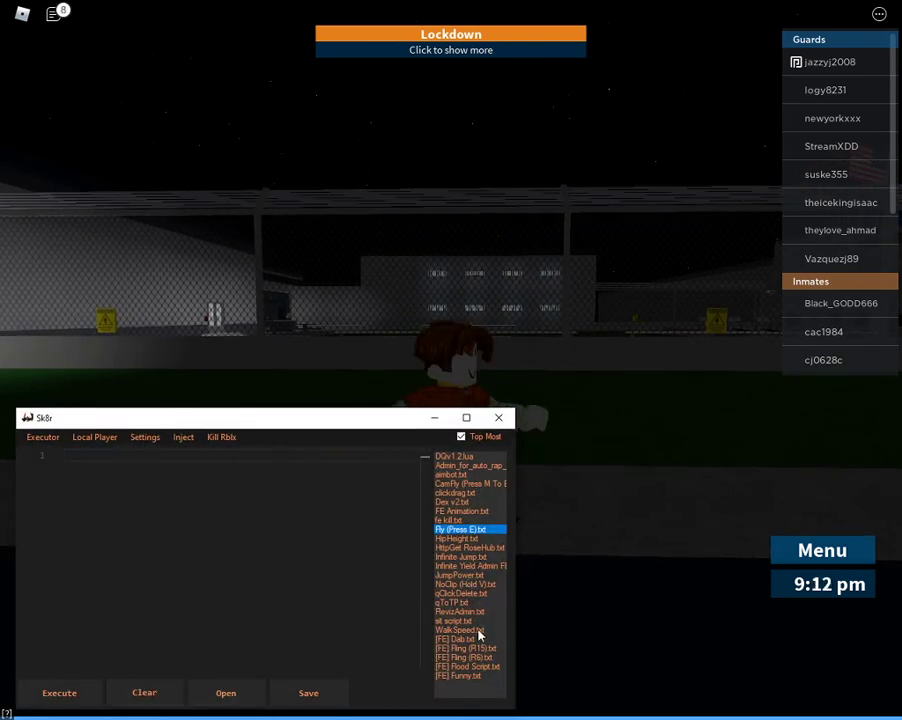
pyautogui.doubleClick(372, 455)
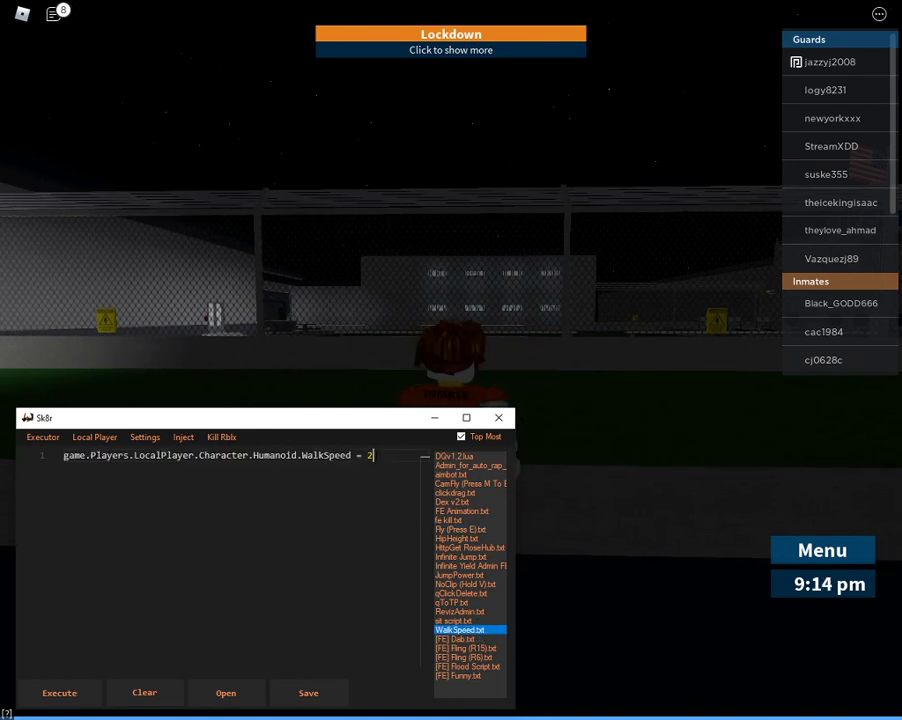
pyautogui.click(45, 695)
pyautogui.click(434, 417)
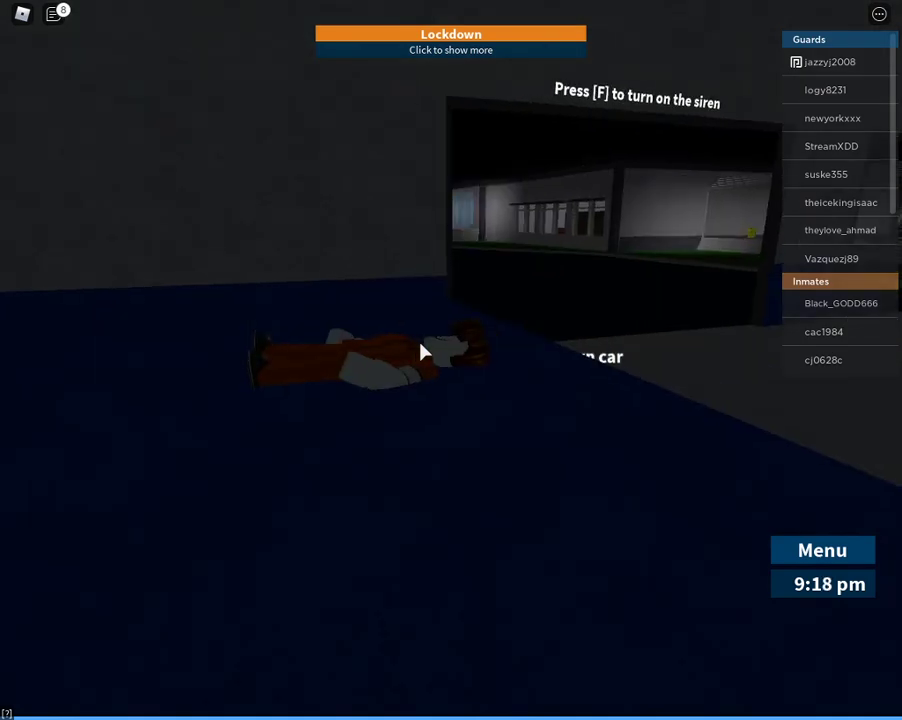